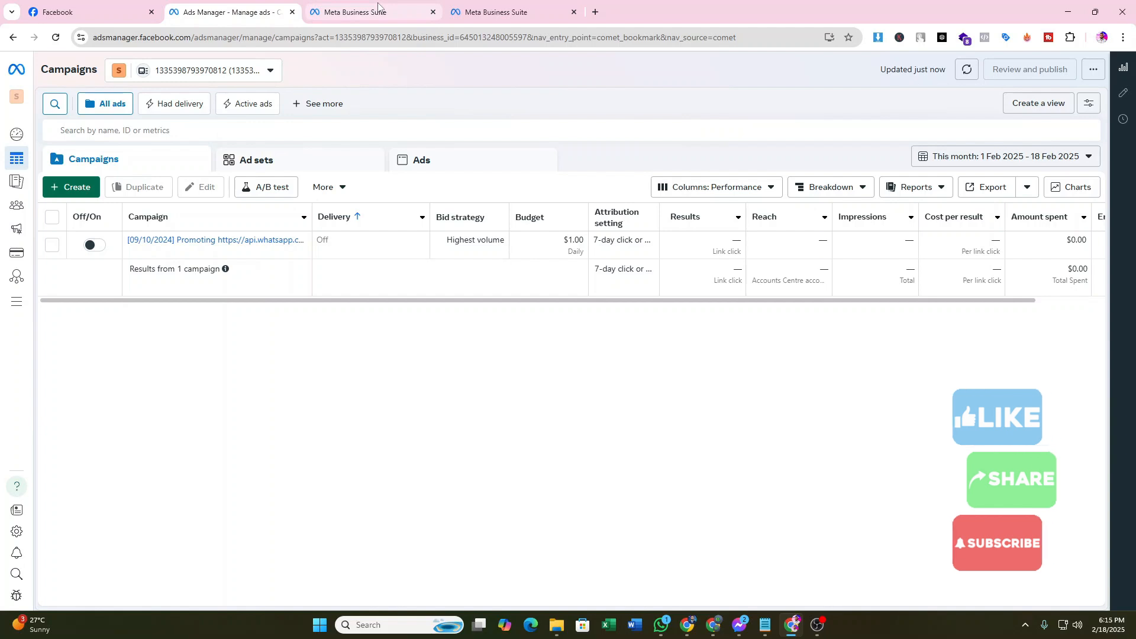
Review the sajghor121.com dataset and the settings sections of the business portfolio in Meta Business Suite
{"action": "left_click", "coordinate": [379, 13]}
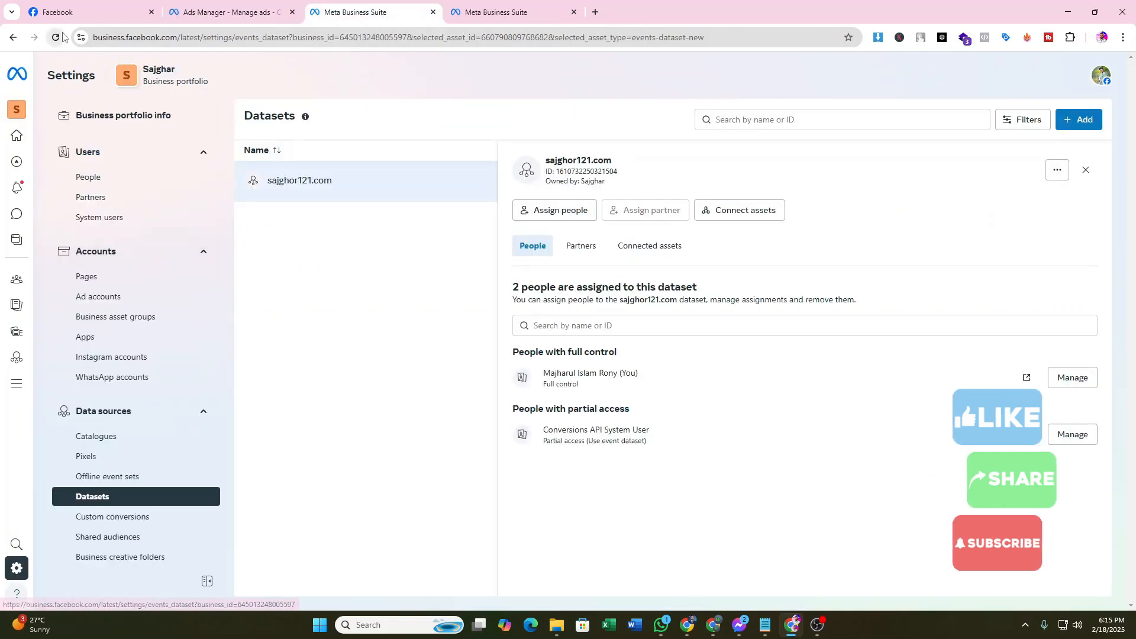
{"action": "scroll", "coordinate": [112, 236], "scroll_direction": "down", "scroll_amount": 3}
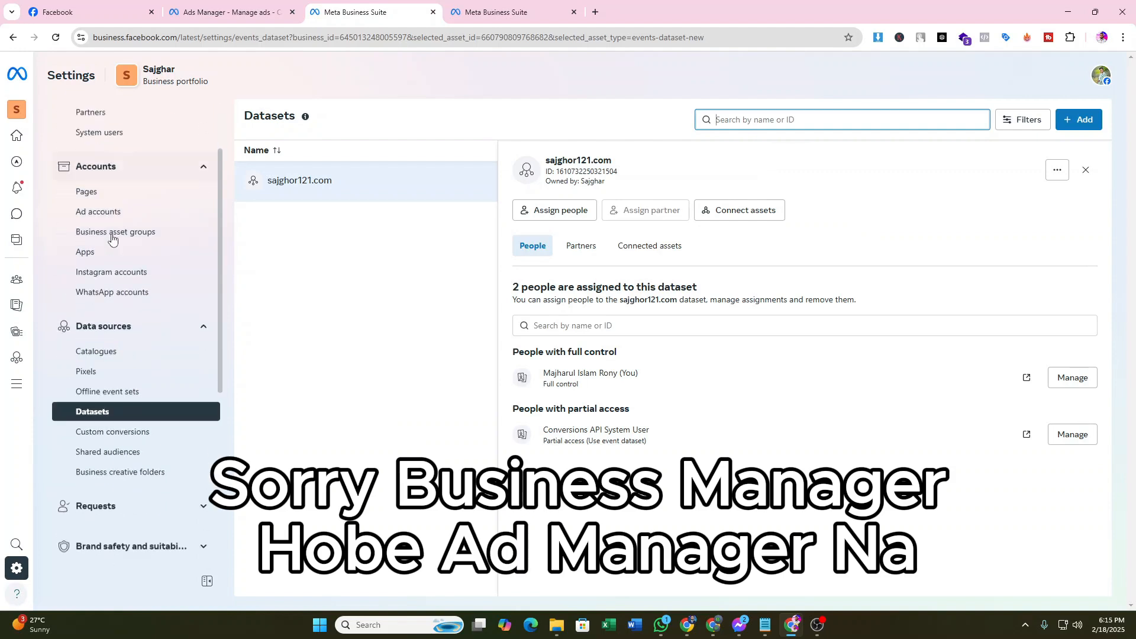
{"action": "scroll", "coordinate": [138, 237], "scroll_direction": "up", "scroll_amount": 3}
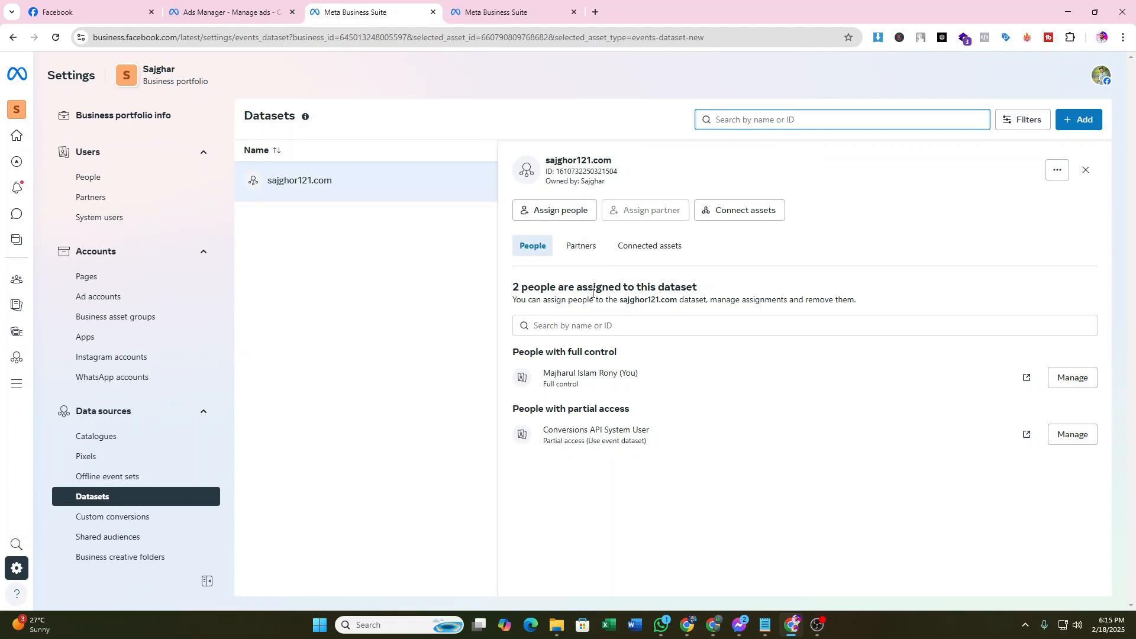
In Ads Manager, create a new campaign with the Sales objective and the manual sales campaign setup
{"action": "left_click", "coordinate": [218, 9]}
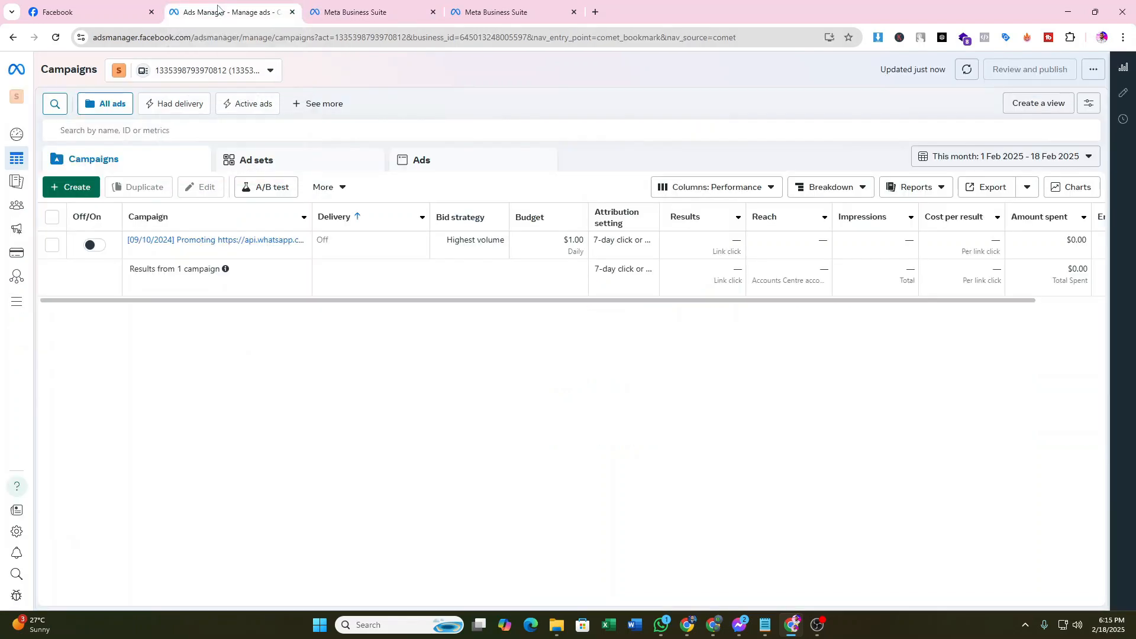
{"action": "left_click", "coordinate": [85, 185]}
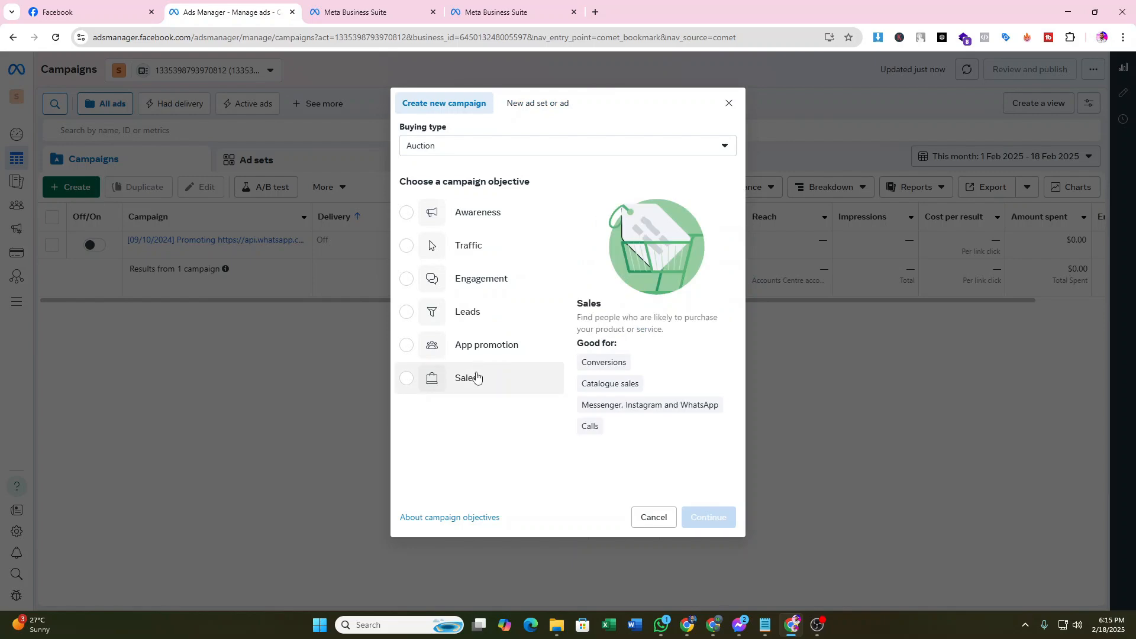
{"action": "left_click", "coordinate": [476, 377]}
{"action": "left_click", "coordinate": [713, 516]}
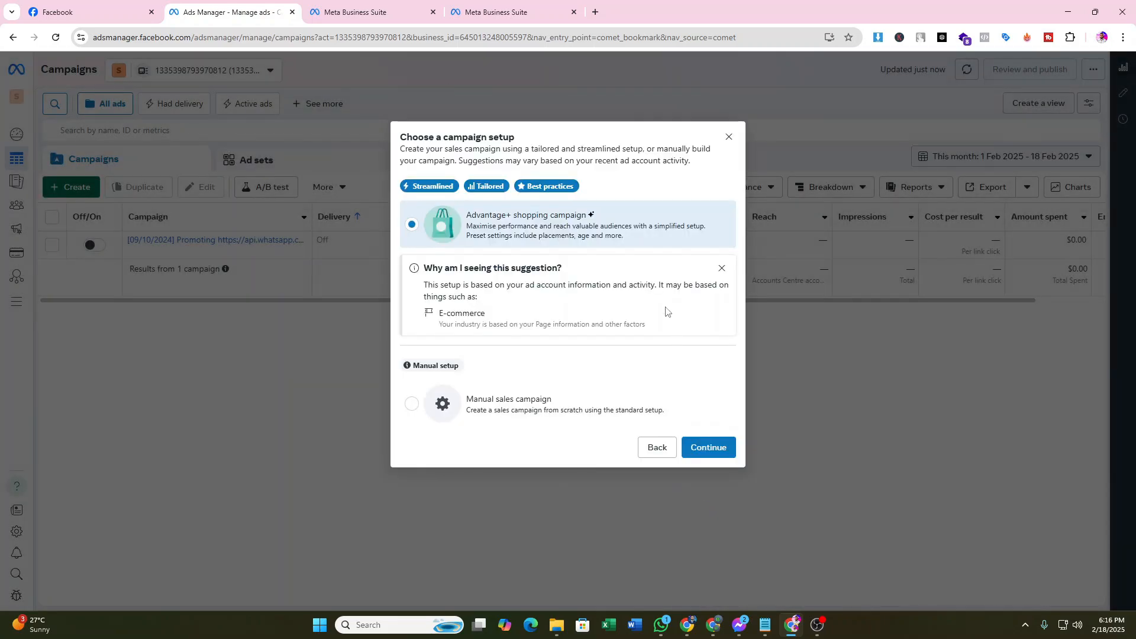
{"action": "left_click", "coordinate": [554, 414]}
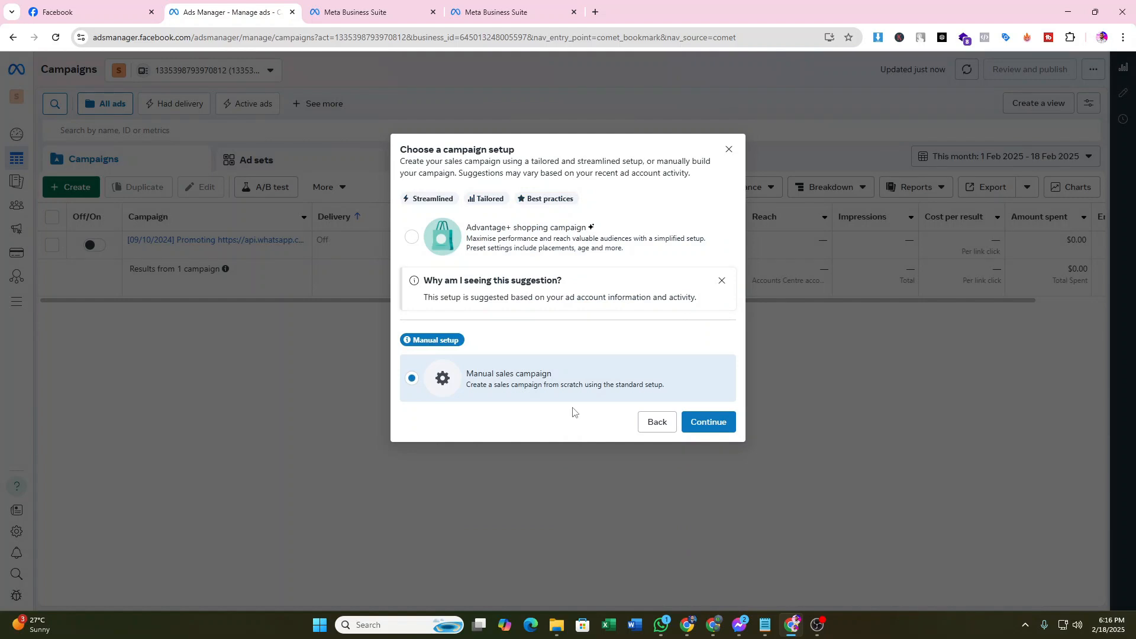
{"action": "left_click", "coordinate": [727, 419]}
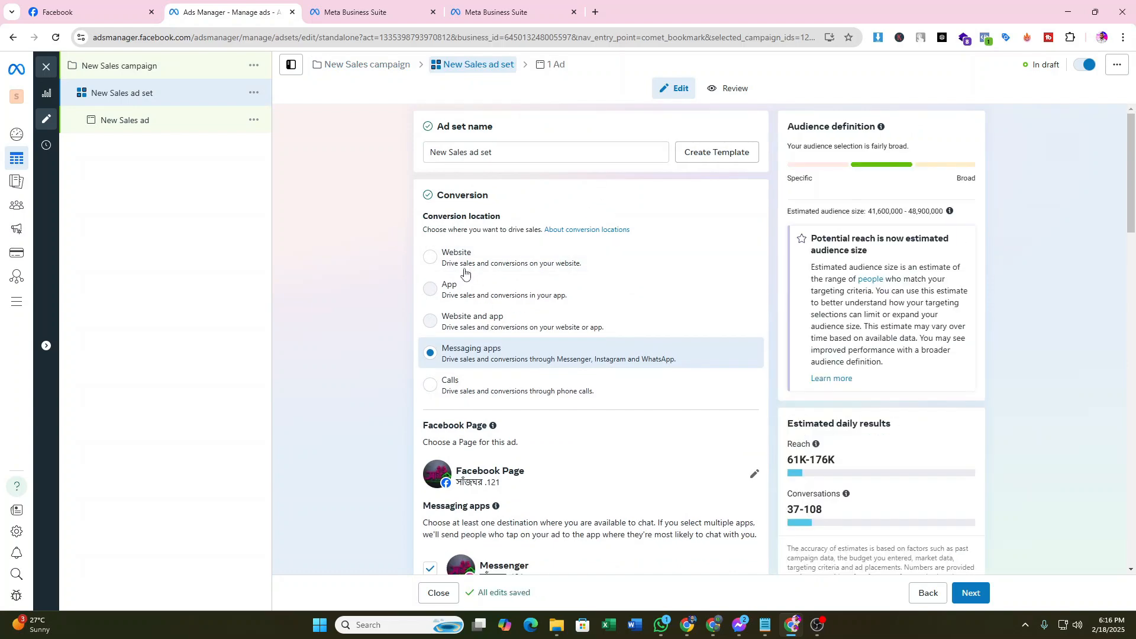
Set the new sales ad set's conversion location to Website and check its dataset section
{"action": "left_click", "coordinate": [527, 246]}
{"action": "scroll", "coordinate": [573, 274], "scroll_direction": "down", "scroll_amount": 2}
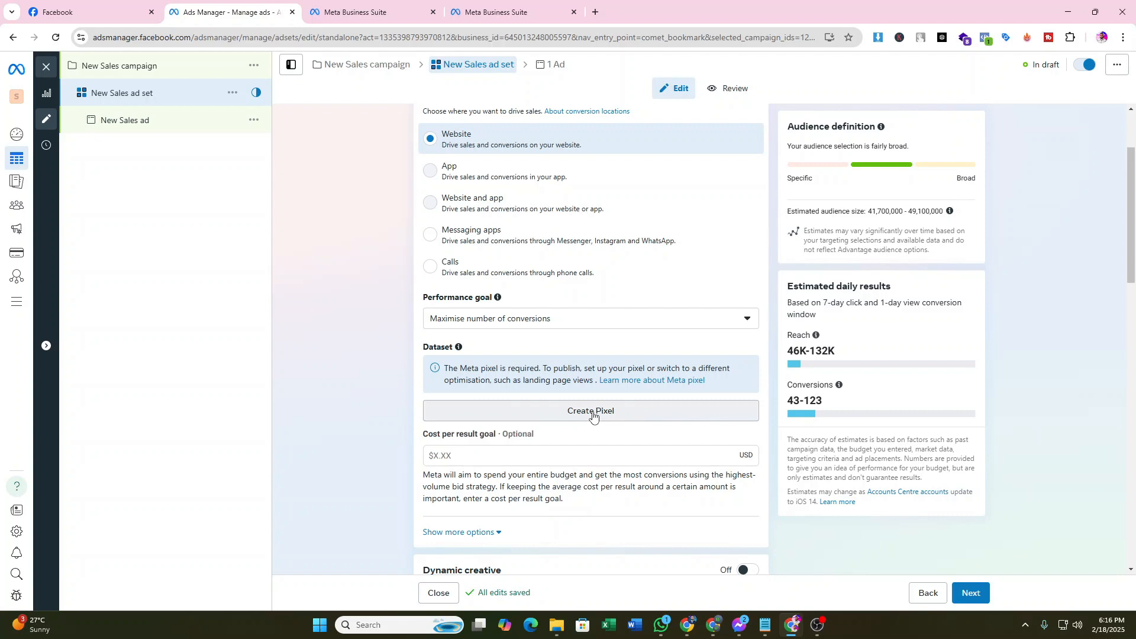
{"action": "scroll", "coordinate": [579, 451], "scroll_direction": "up", "scroll_amount": 2}
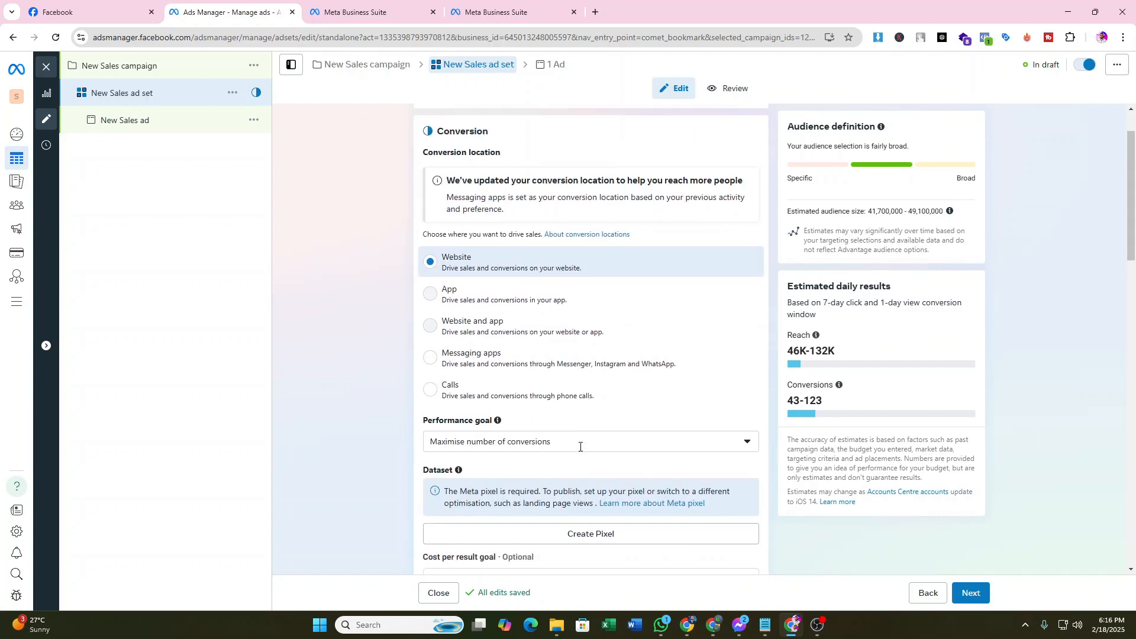
{"action": "left_click", "coordinate": [341, 7]}
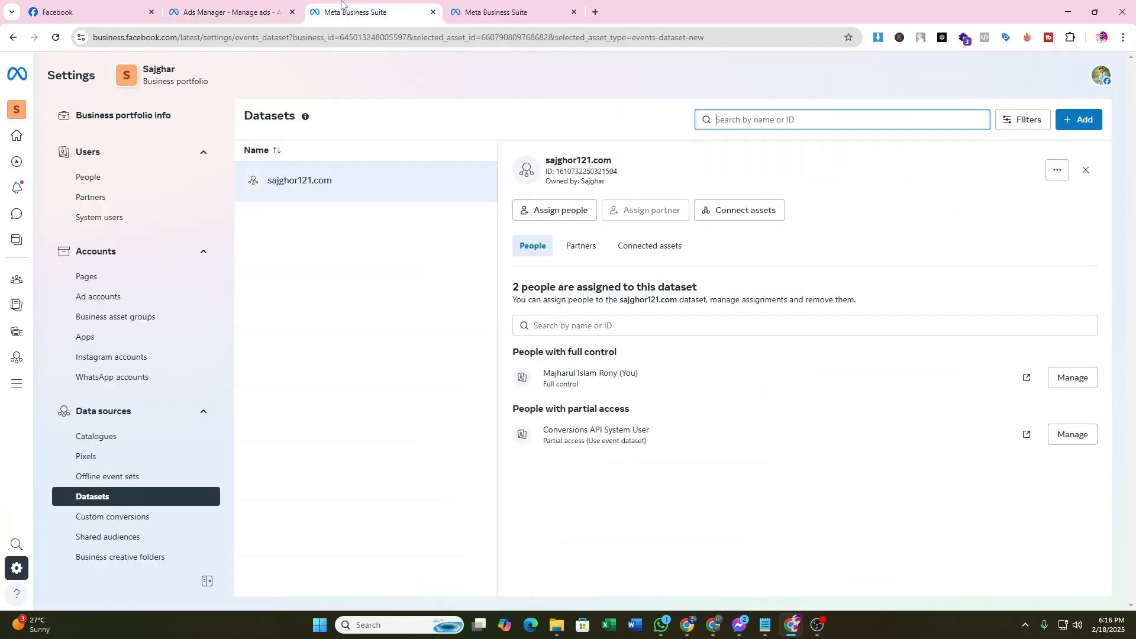
{"action": "left_click", "coordinate": [225, 12]}
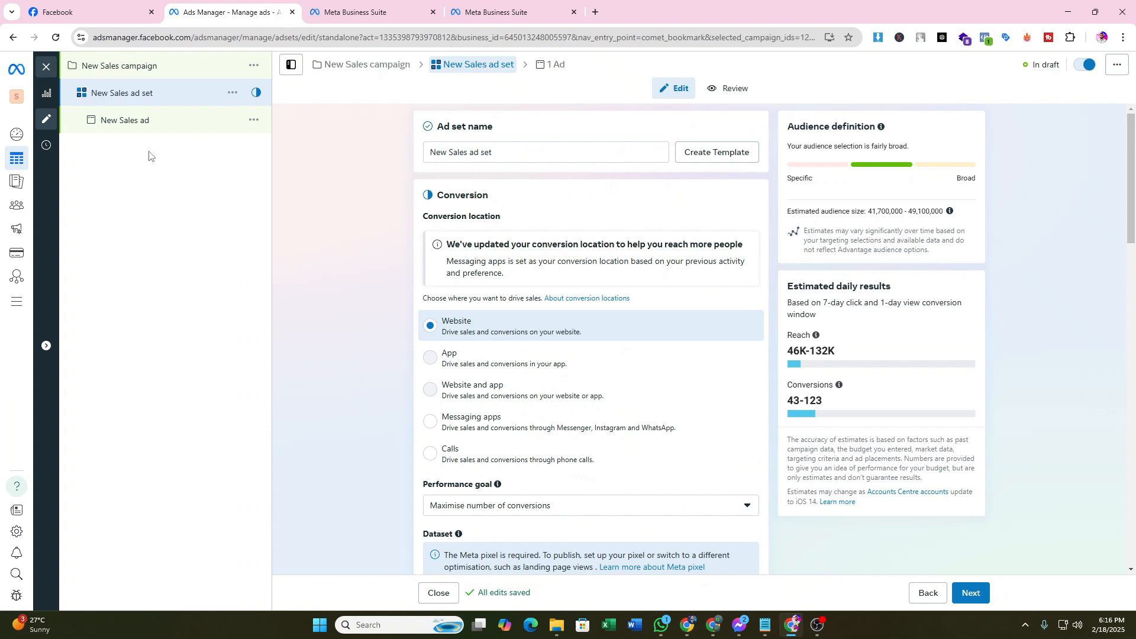
Close the ad set editor and clear the campaign, ad set and ad selections
{"action": "left_click", "coordinate": [45, 67]}
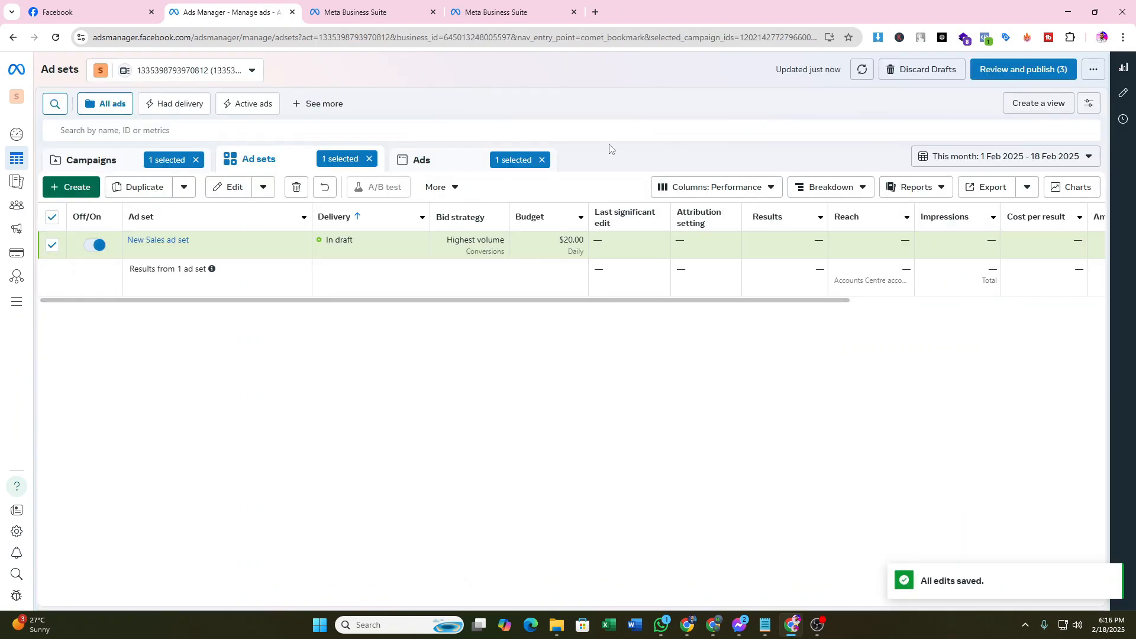
{"action": "left_click", "coordinate": [543, 160]}
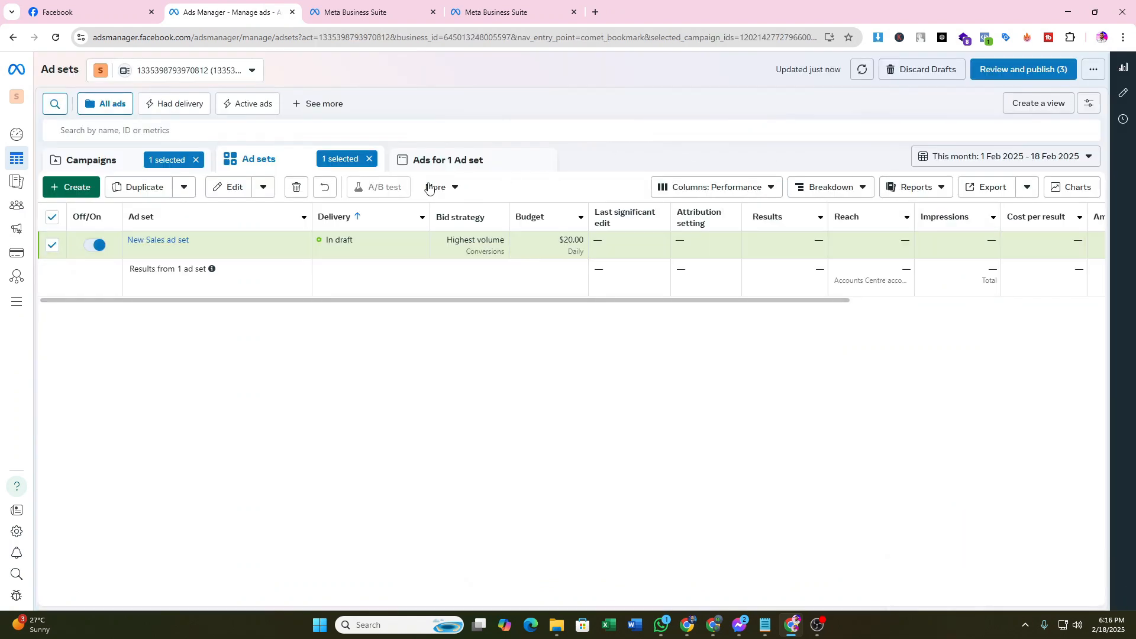
{"action": "left_click", "coordinate": [369, 158]}
{"action": "left_click", "coordinate": [196, 160]}
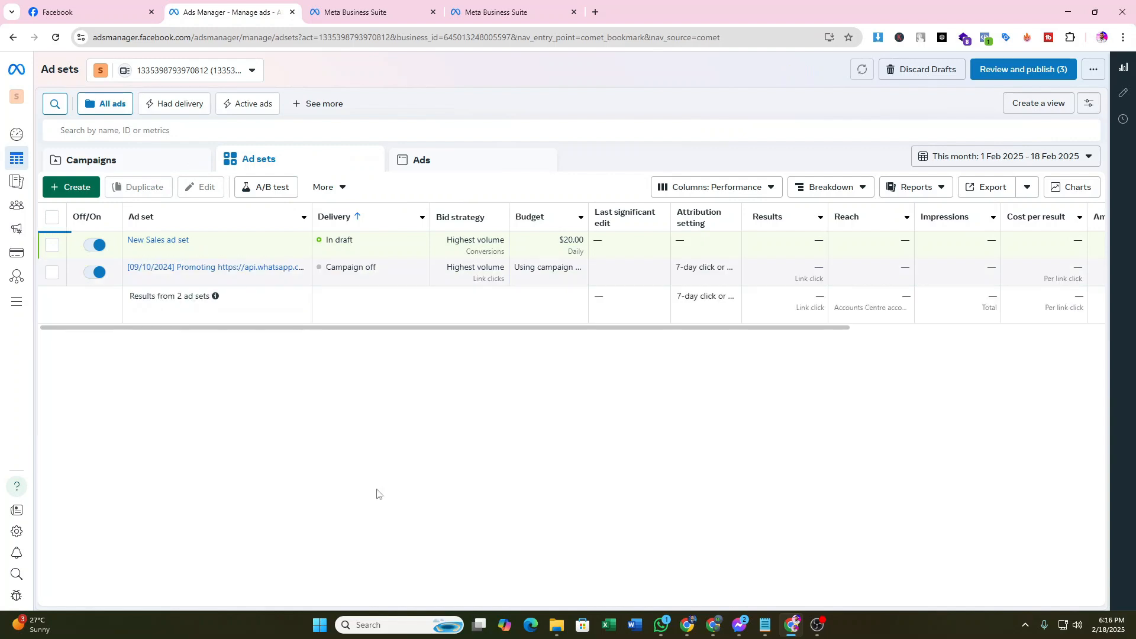
Check which business portfolios and ad accounts are available for switching in Ads Manager
{"action": "left_click", "coordinate": [253, 74]}
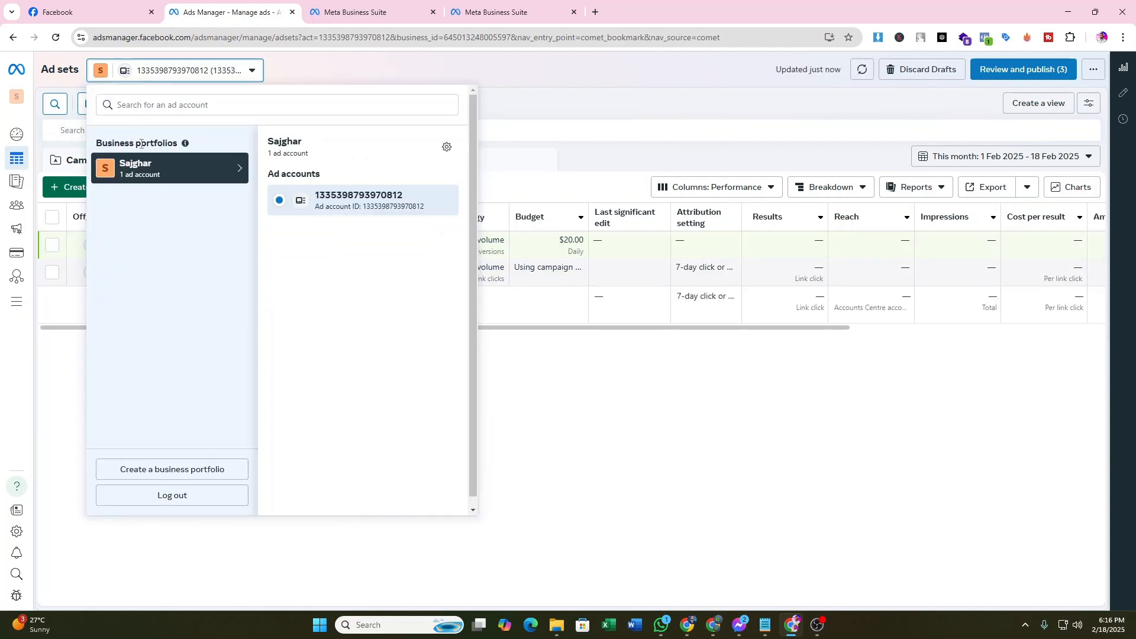
{"action": "left_click", "coordinate": [709, 464]}
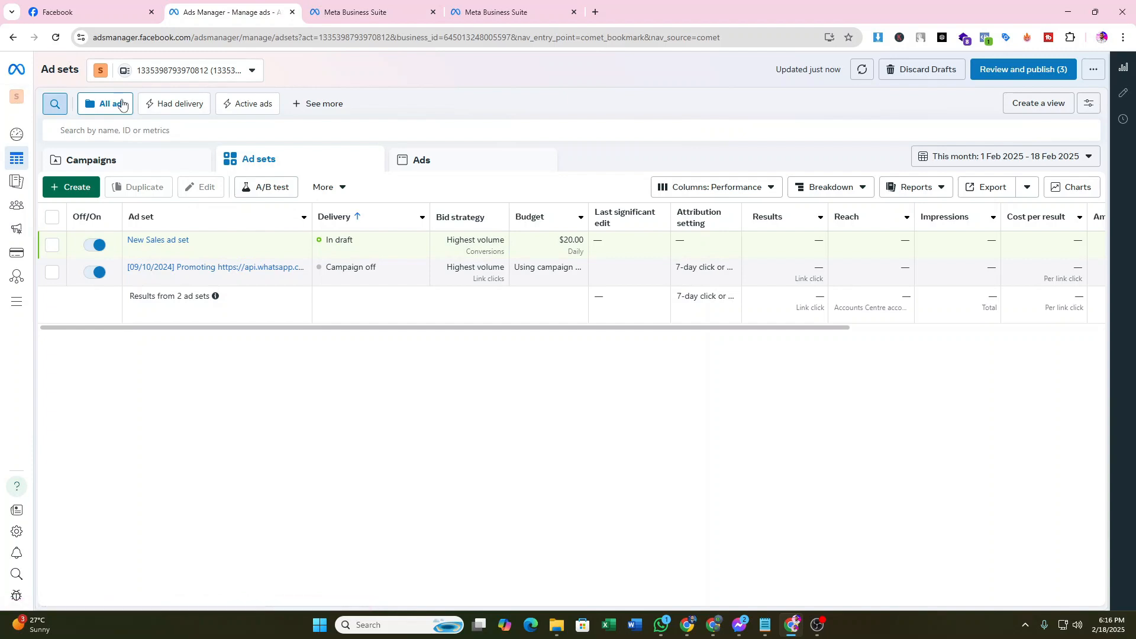
{"action": "left_click", "coordinate": [249, 74]}
{"action": "left_click", "coordinate": [250, 74]}
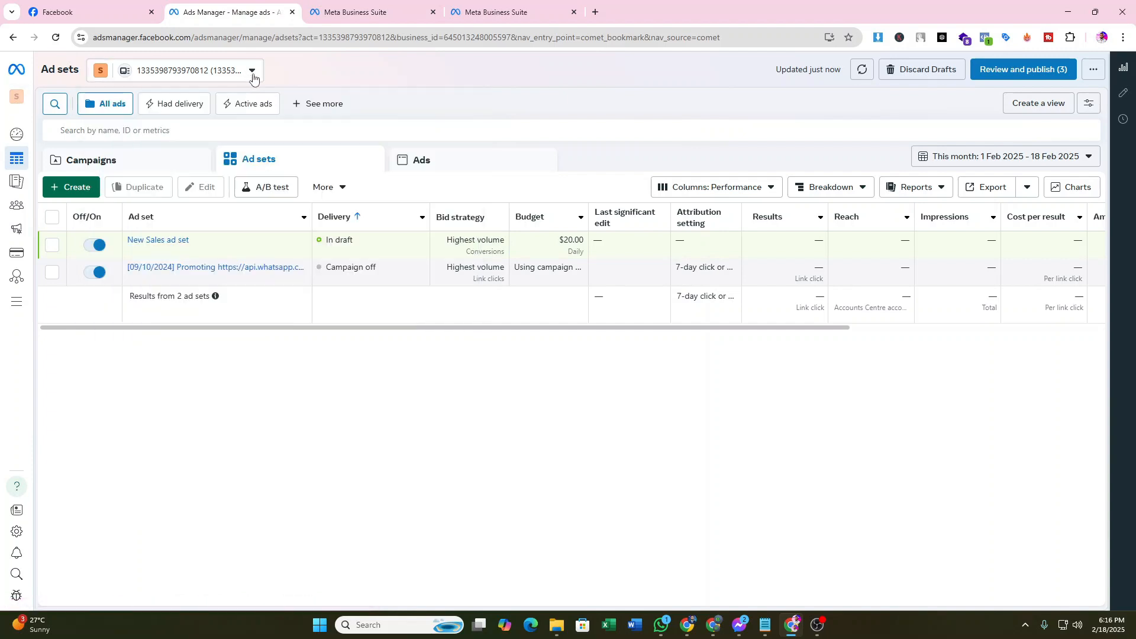
Compare the ad account listed in the business portfolio settings with the one open in Ads Manager
{"action": "left_click", "coordinate": [377, 19]}
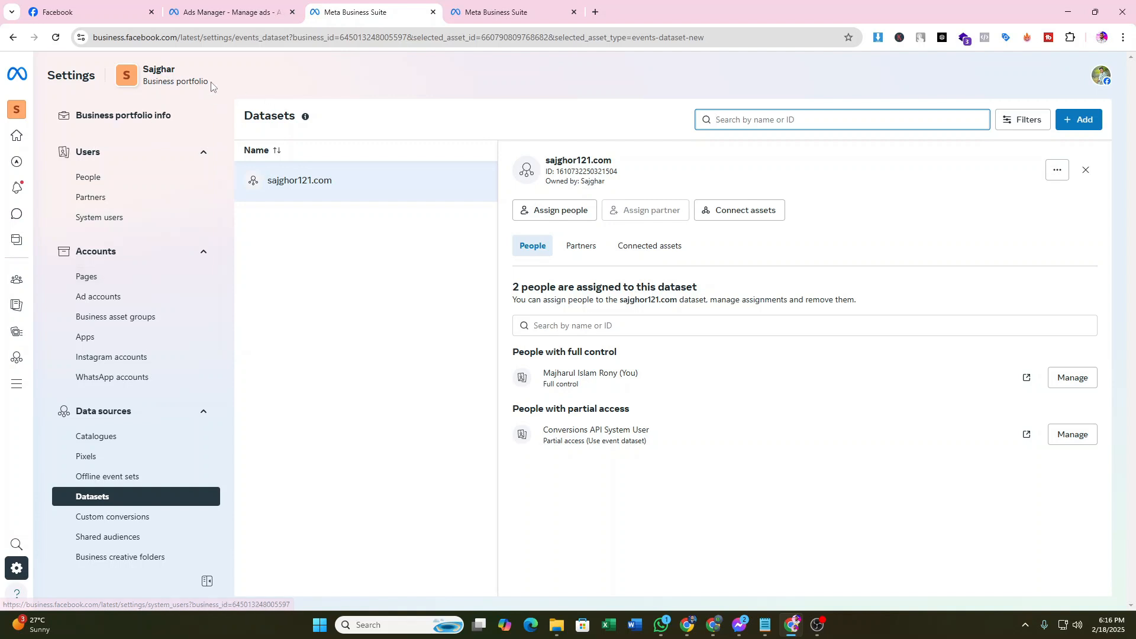
{"action": "left_click", "coordinate": [118, 299]}
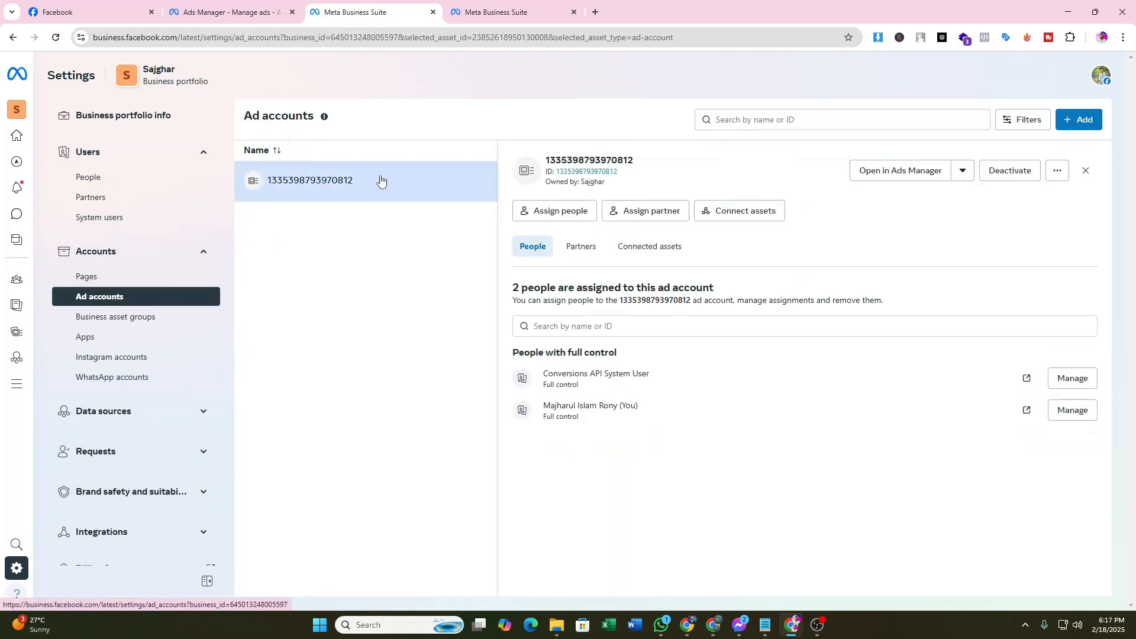
{"action": "left_click", "coordinate": [224, 7]}
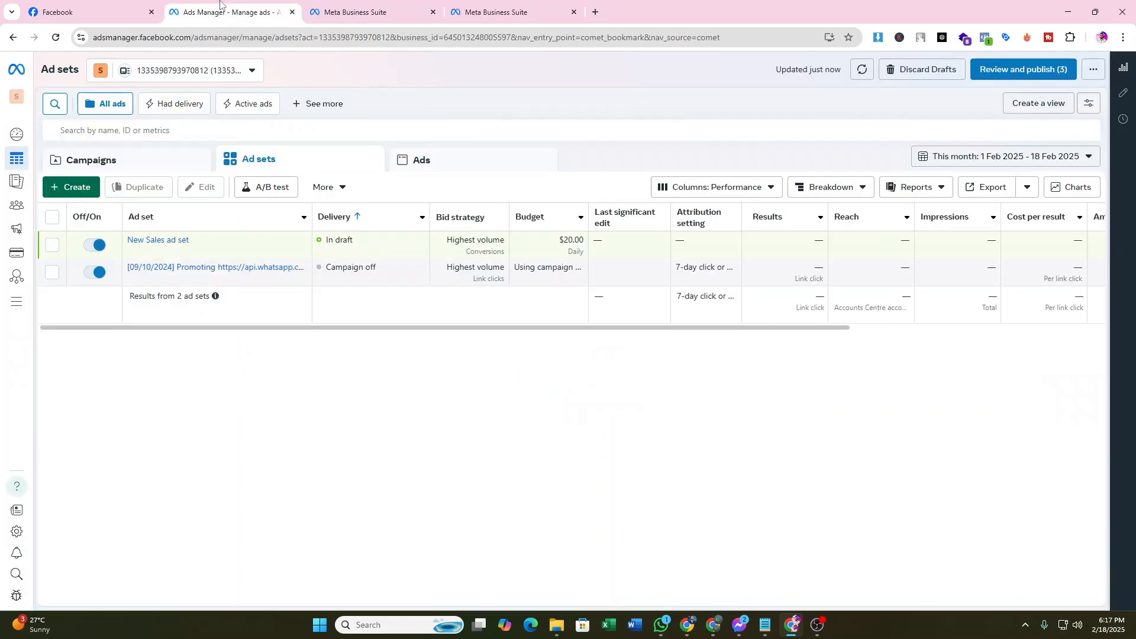
{"action": "left_click", "coordinate": [364, 4]}
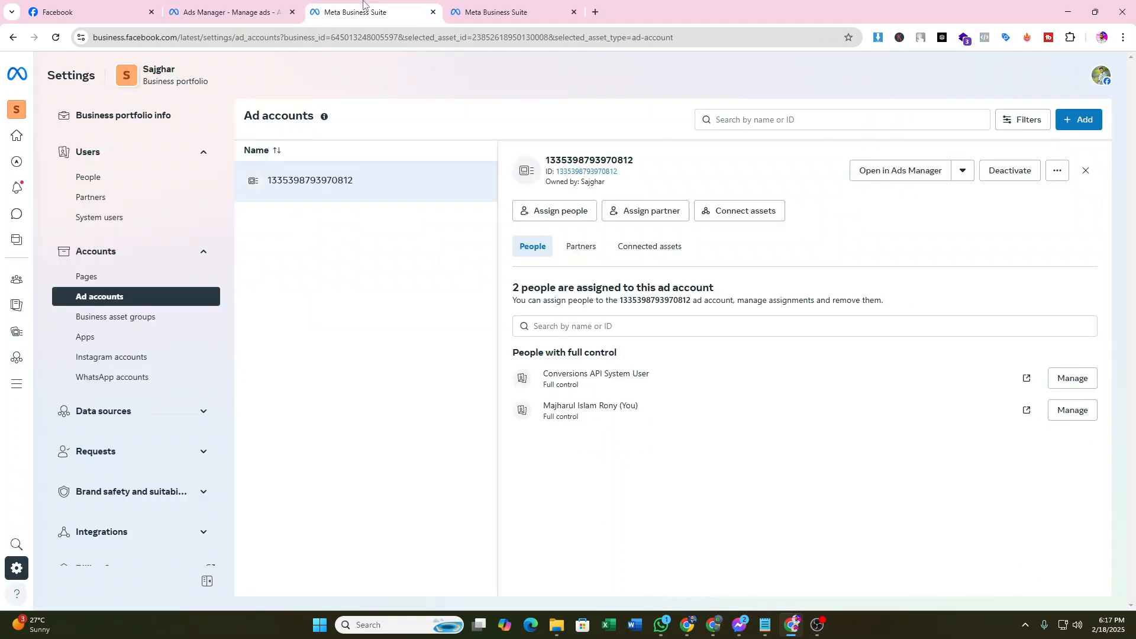
{"action": "left_click", "coordinate": [247, 6]}
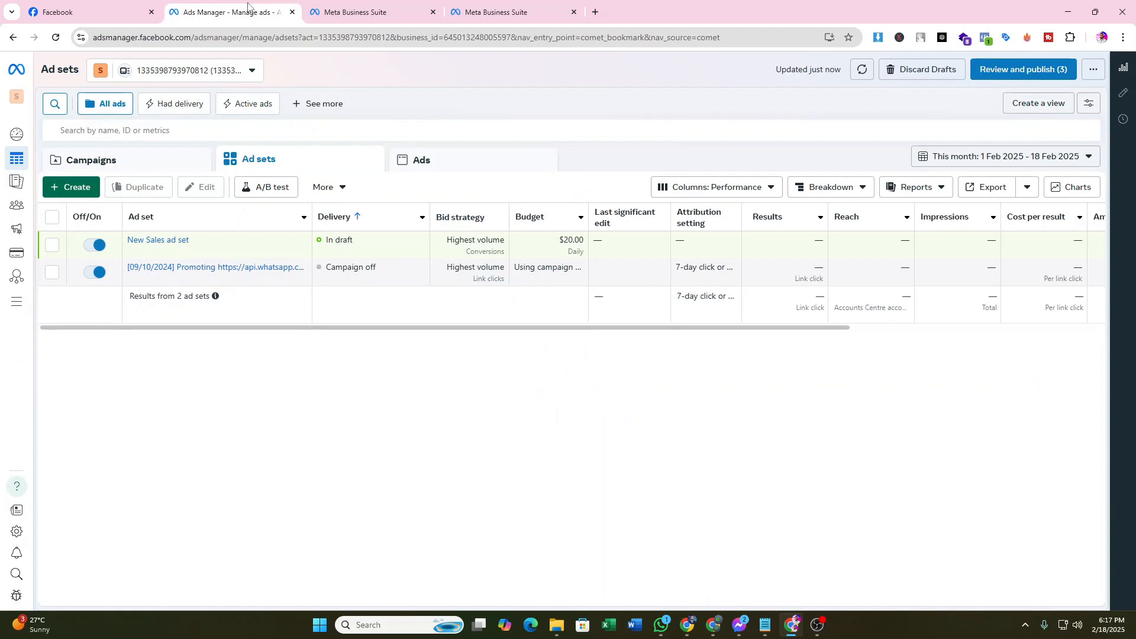
{"action": "left_click", "coordinate": [365, 5]}
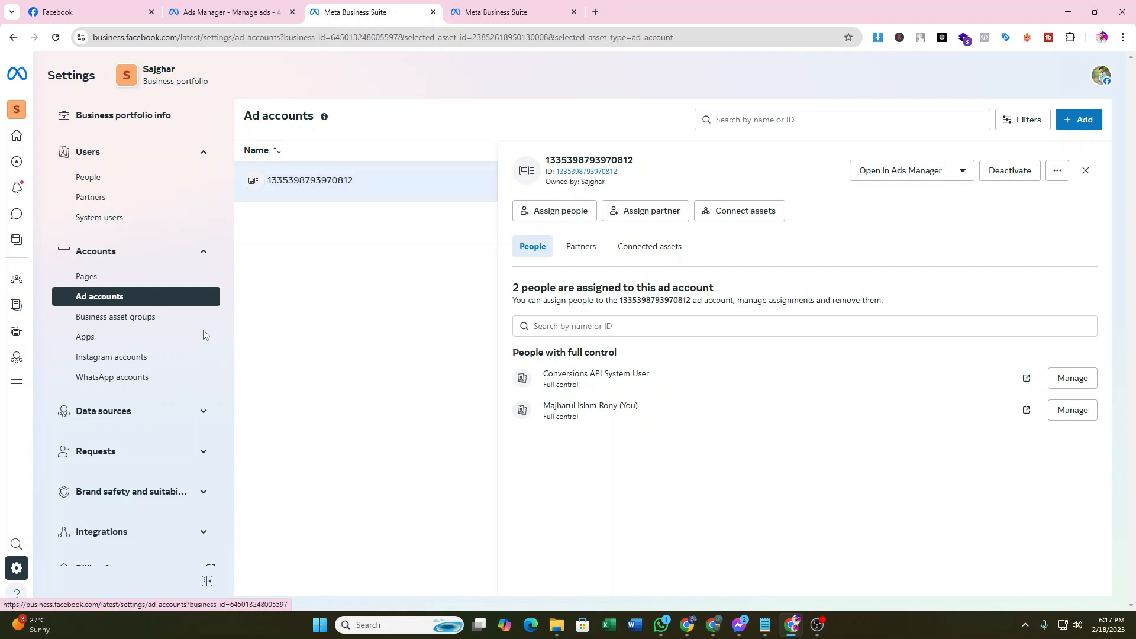
Examine the options for adding an ad account to the business portfolio, and dismiss them
{"action": "left_click", "coordinate": [114, 299]}
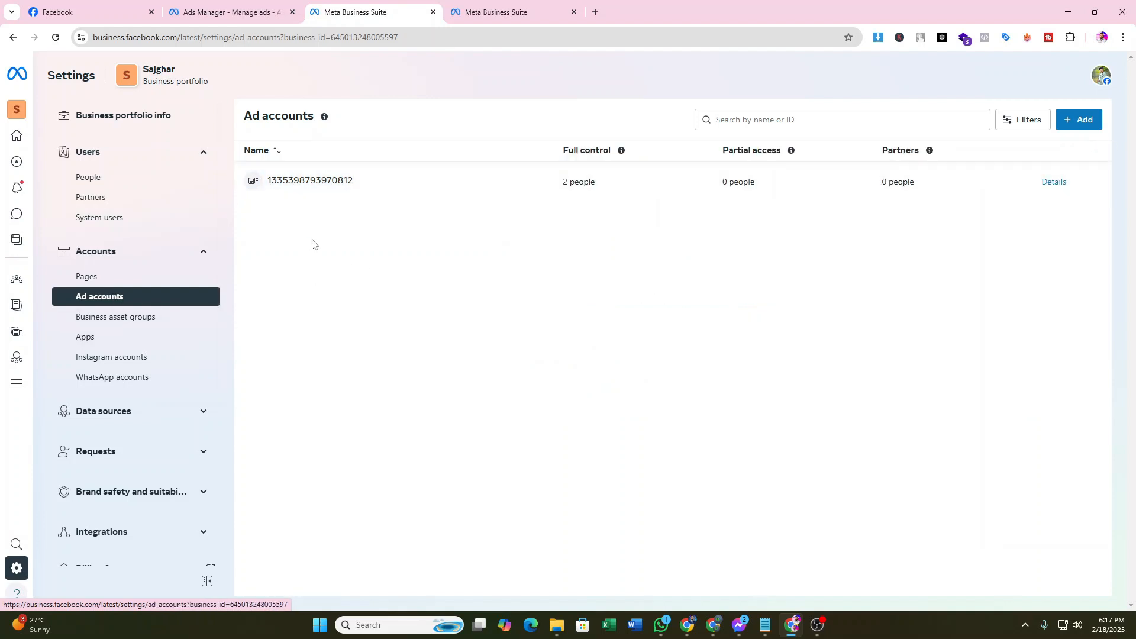
{"action": "left_click", "coordinate": [1076, 125]}
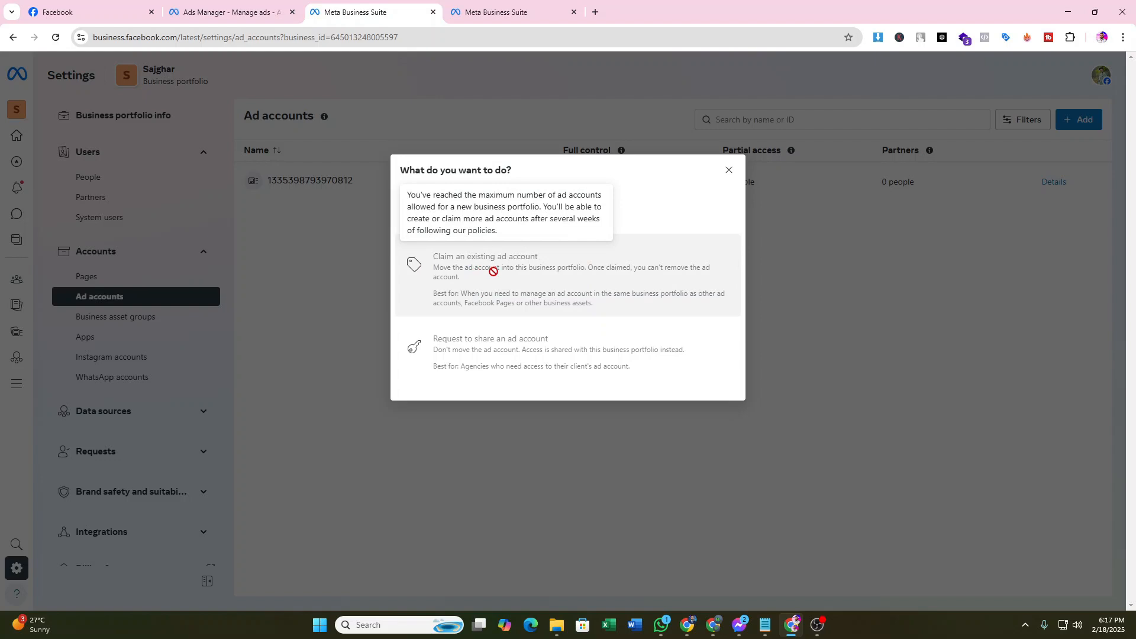
{"action": "left_click", "coordinate": [198, 7]}
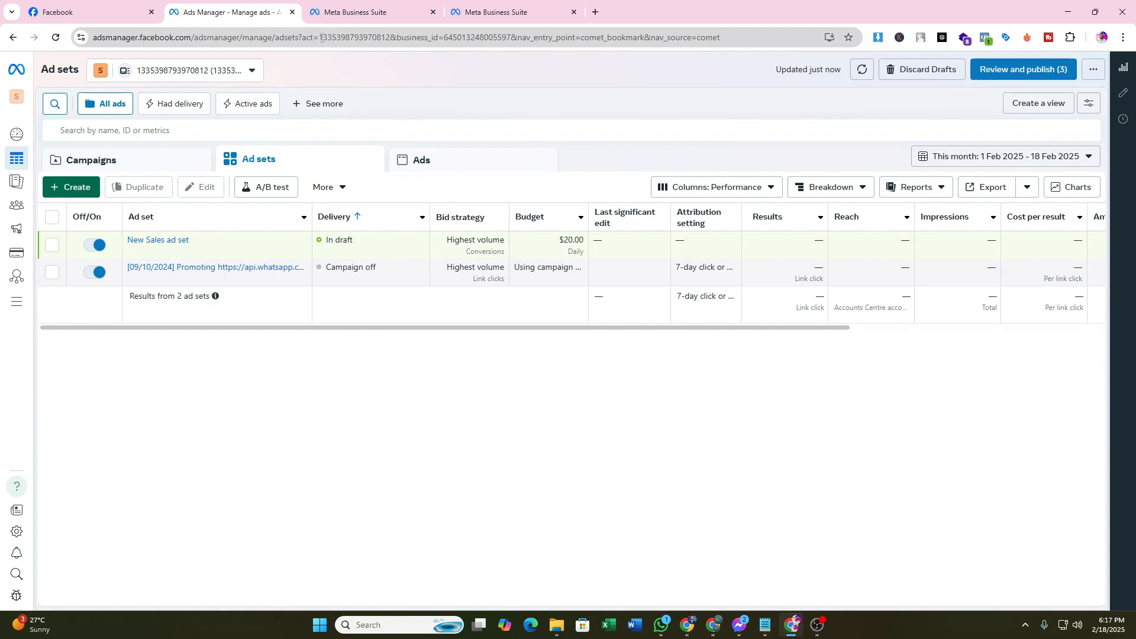
{"action": "left_click", "coordinate": [358, 11]}
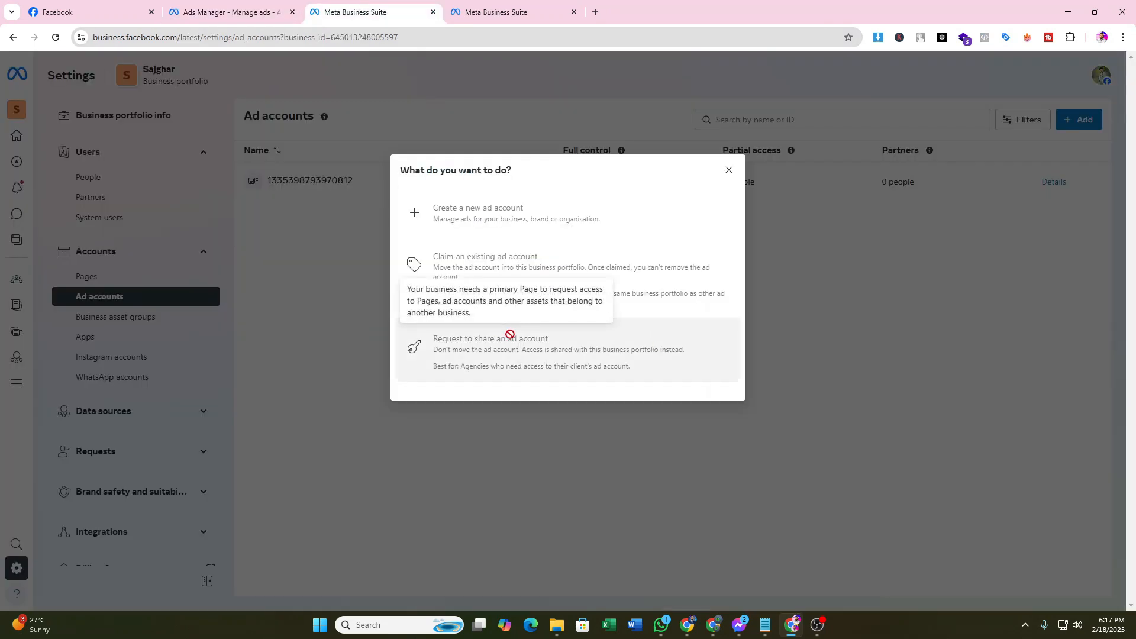
{"action": "left_click", "coordinate": [729, 172]}
Open the sajghor121.com dataset under the business portfolio's data sources
{"action": "left_click", "coordinate": [521, 12]}
{"action": "left_click", "coordinate": [379, 11]}
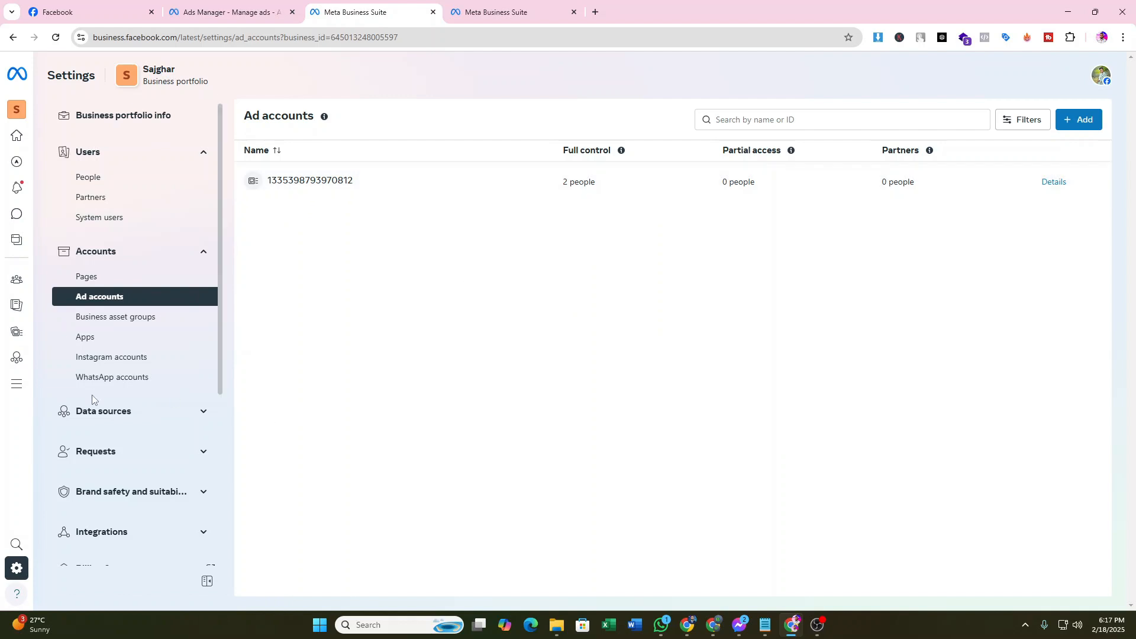
{"action": "left_click", "coordinate": [183, 417]}
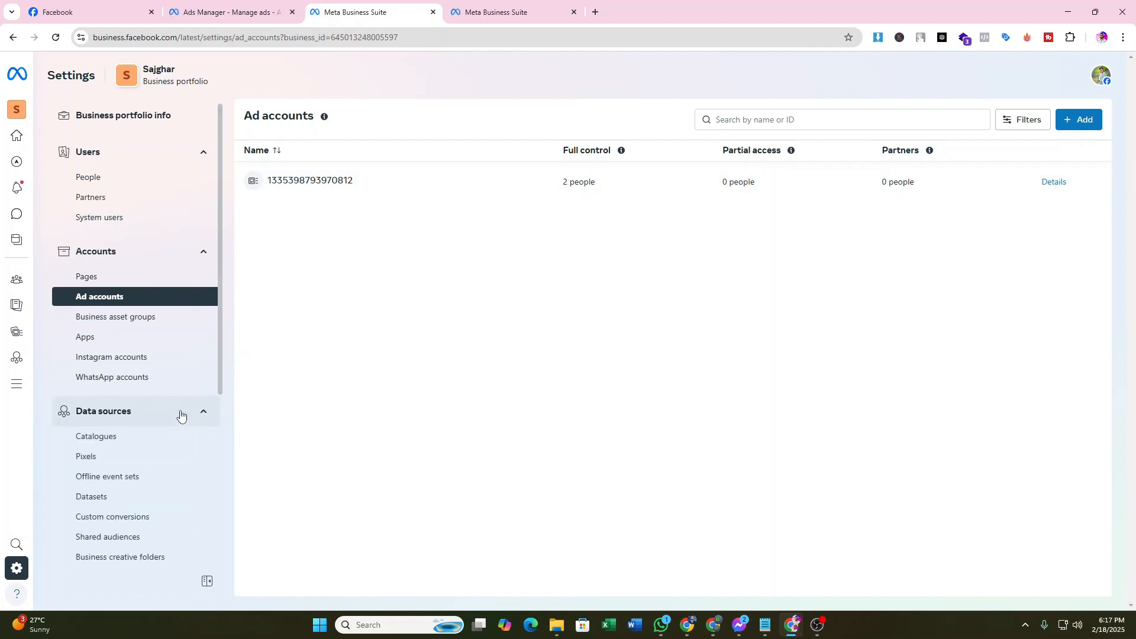
{"action": "left_click", "coordinate": [99, 499]}
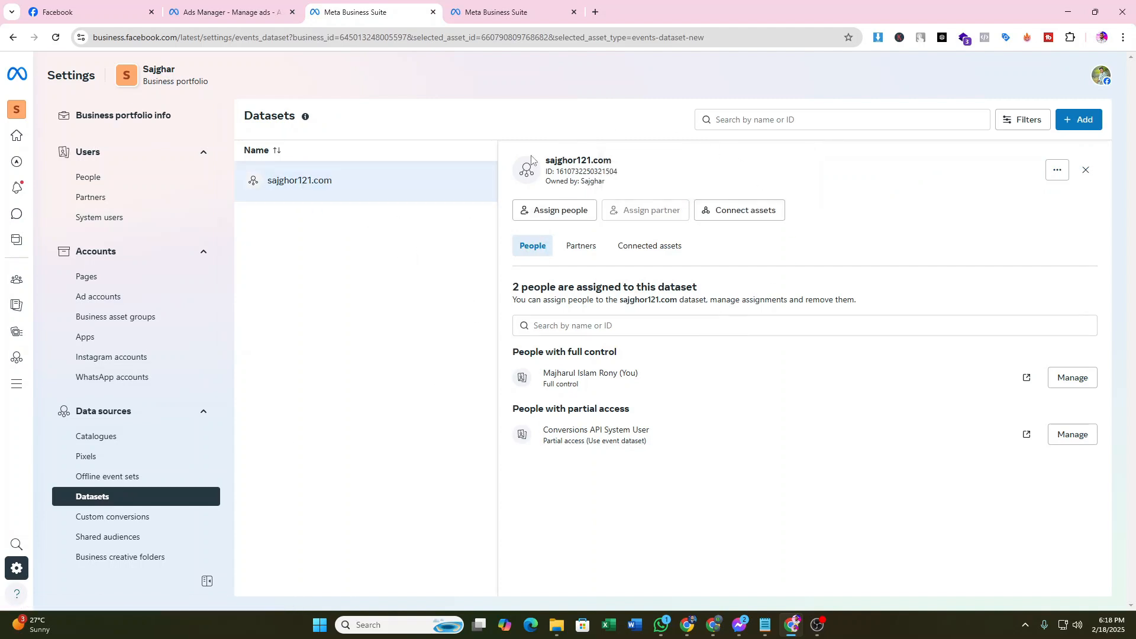
Assign the portfolio owner to the sajghor121.com dataset with full control to manage the events dataset
{"action": "mouse_move", "coordinate": [639, 206]}
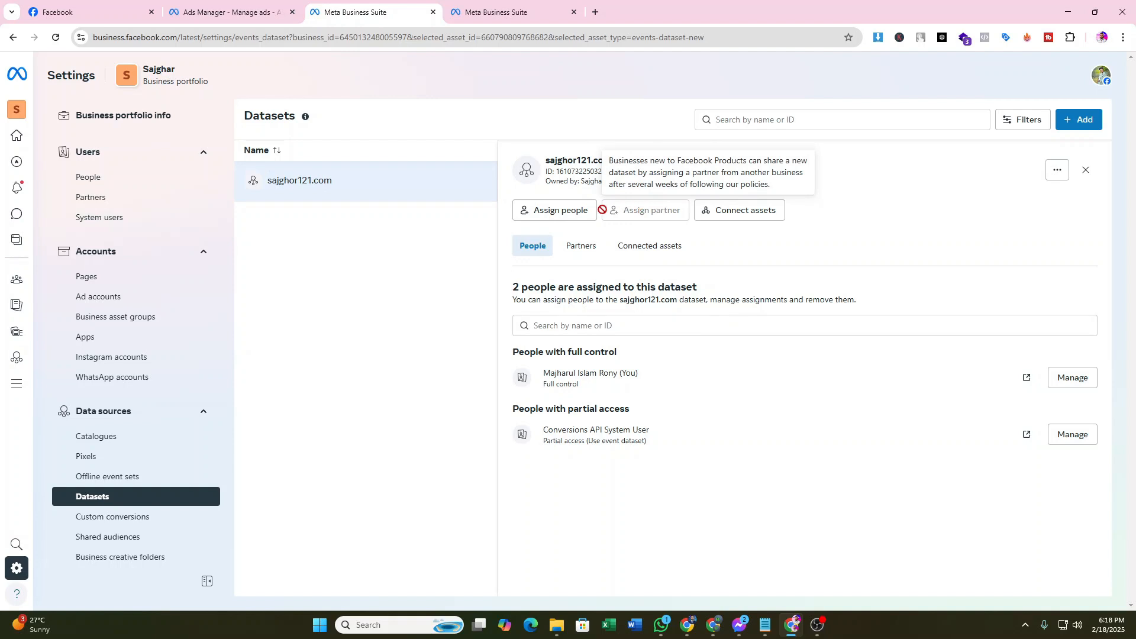
{"action": "left_click", "coordinate": [550, 212]}
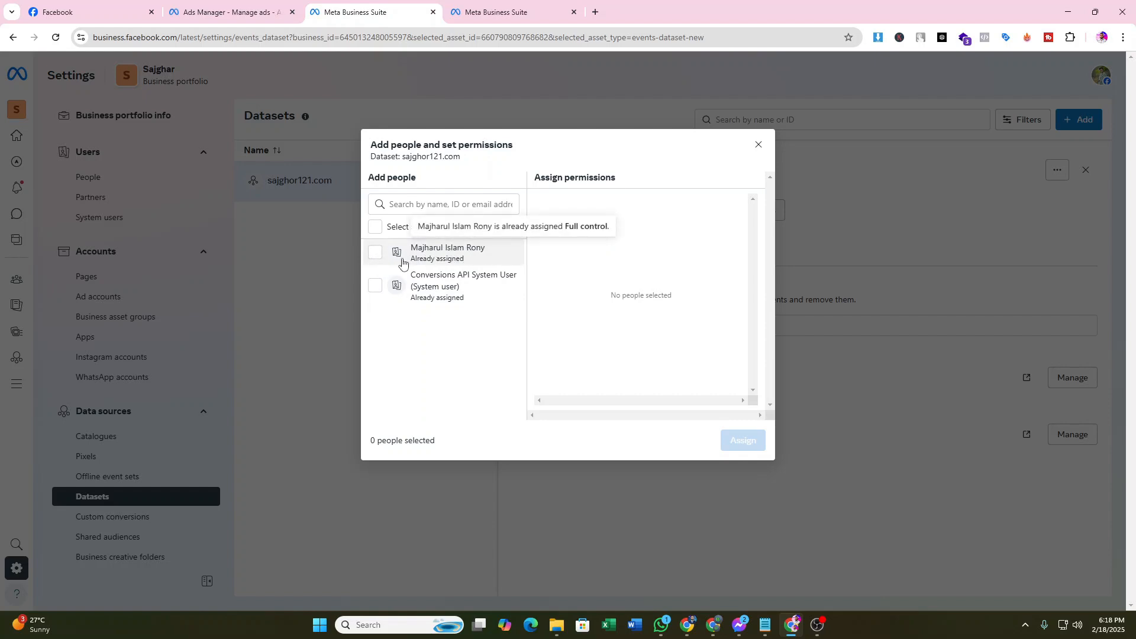
{"action": "left_click", "coordinate": [377, 253]}
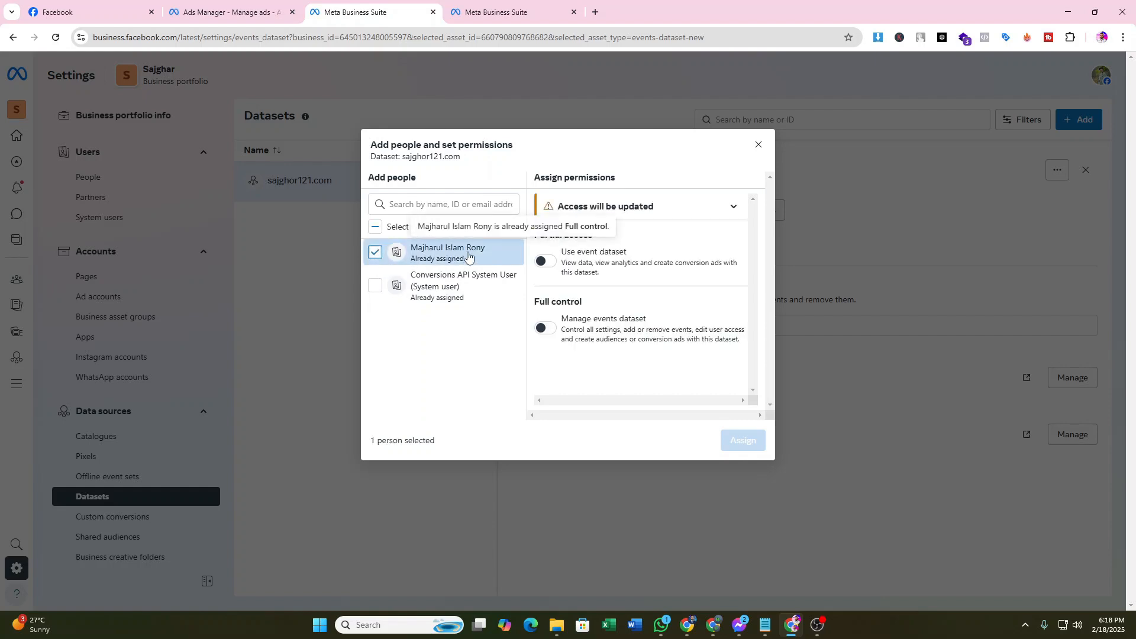
{"action": "left_click", "coordinate": [545, 329]}
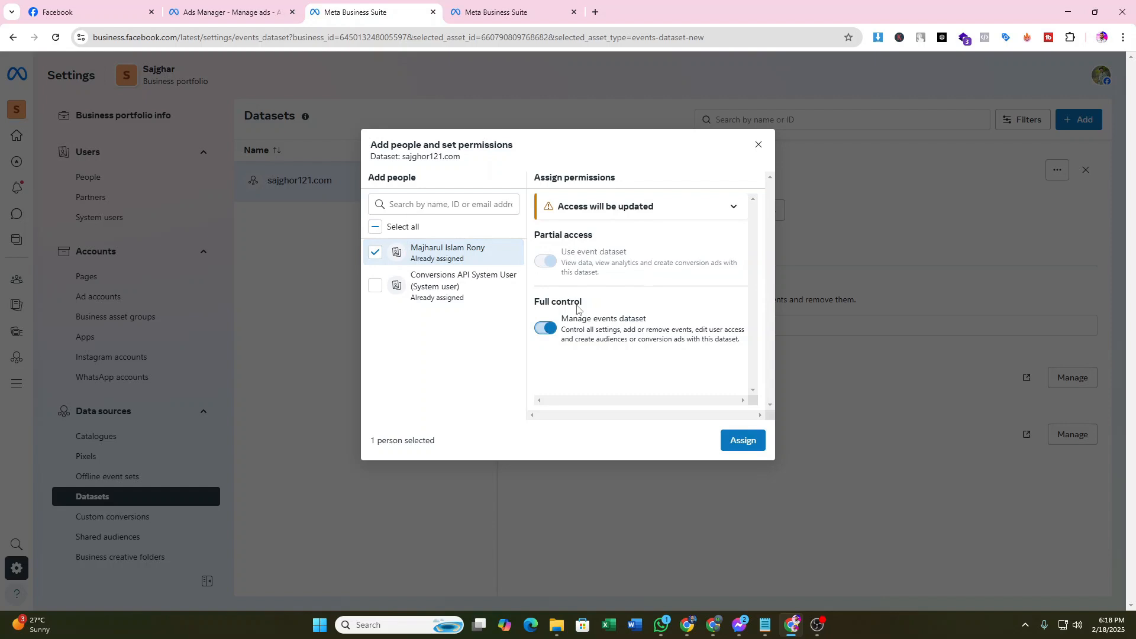
{"action": "left_click", "coordinate": [744, 440]}
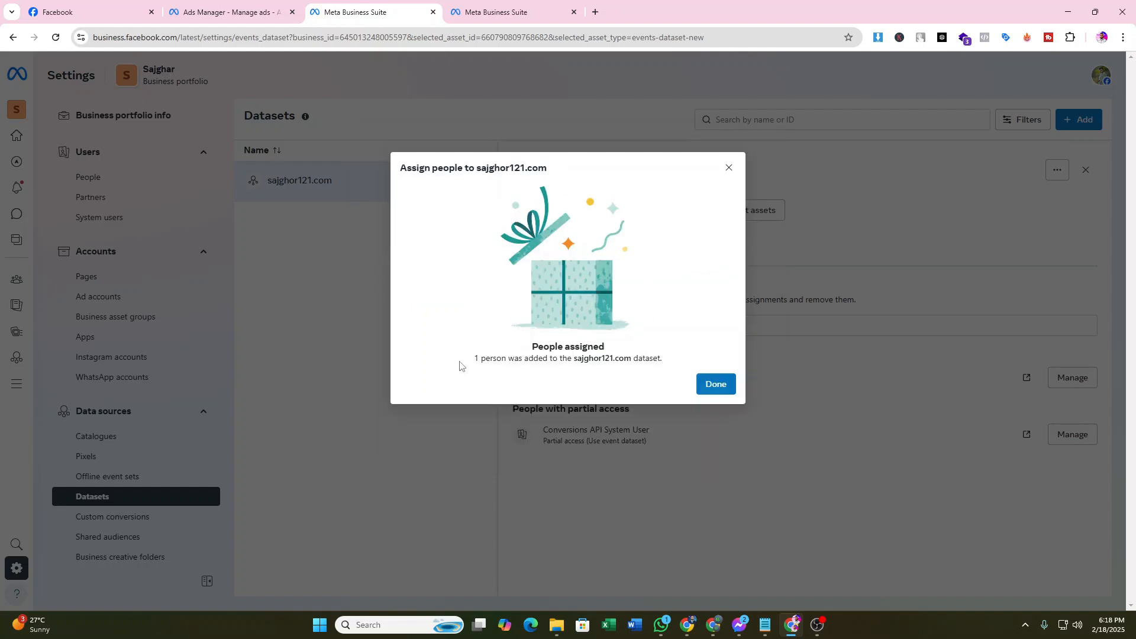
{"action": "left_click", "coordinate": [716, 383]}
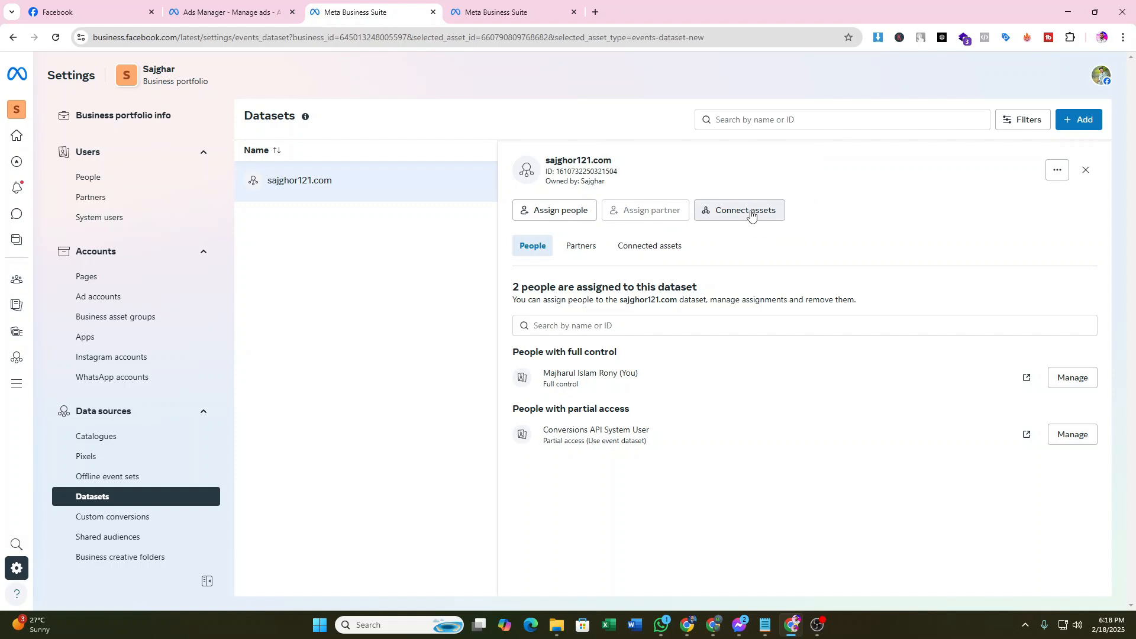
Connect the ad account used in Ads Manager to the sajghor121.com dataset as a business asset
{"action": "left_click", "coordinate": [190, 12]}
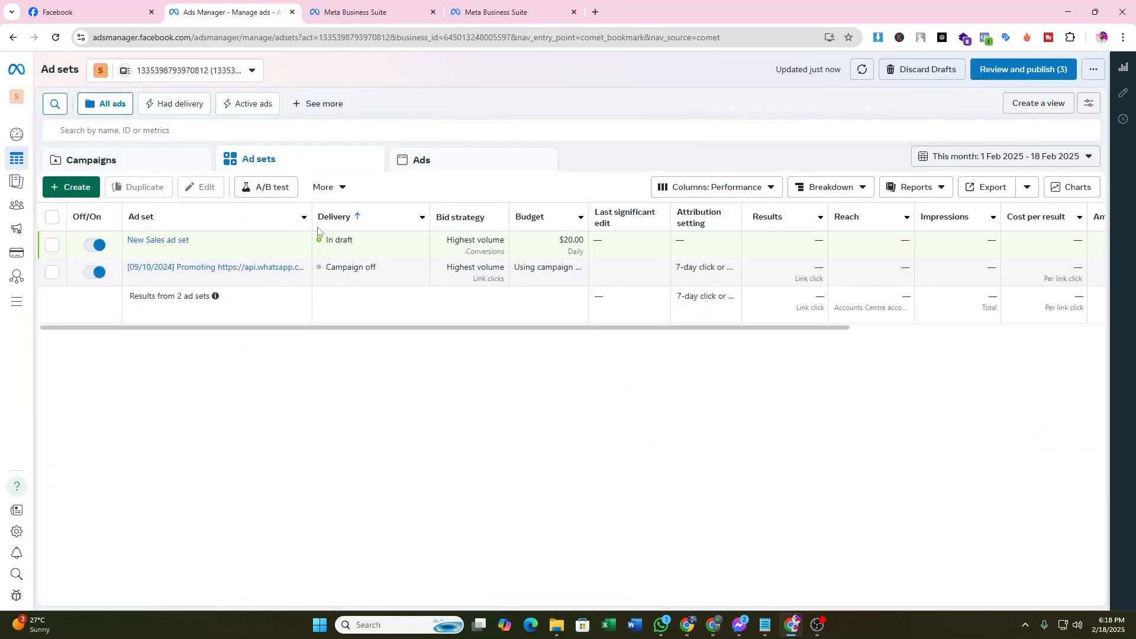
{"action": "left_click", "coordinate": [388, 12]}
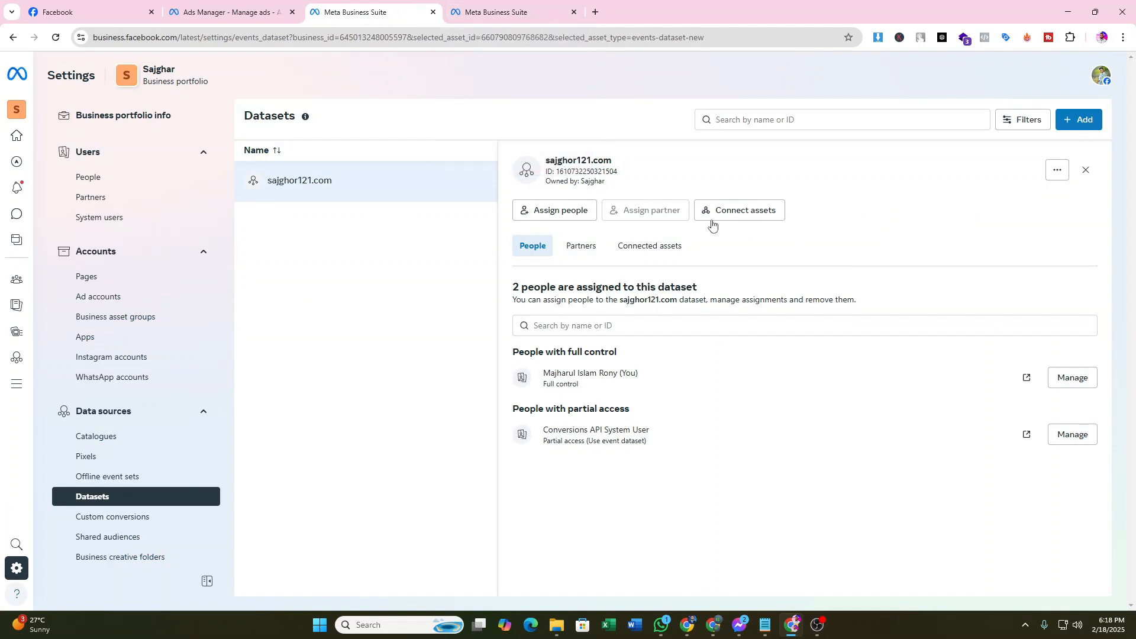
{"action": "left_click", "coordinate": [734, 217]}
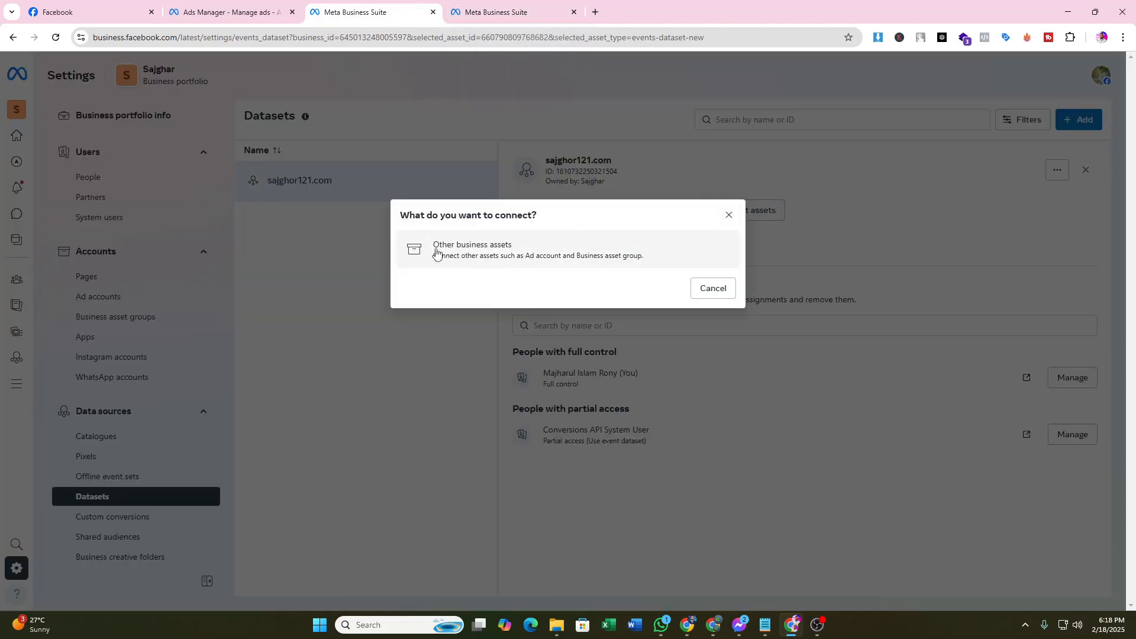
{"action": "left_click", "coordinate": [486, 253]}
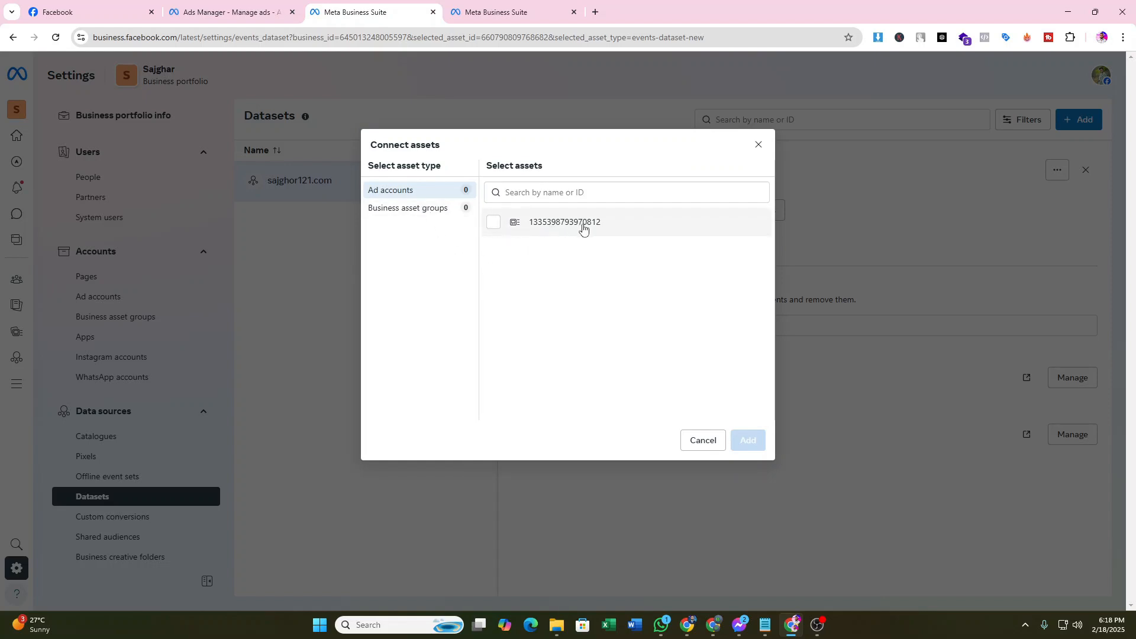
{"action": "left_click", "coordinate": [252, 20]}
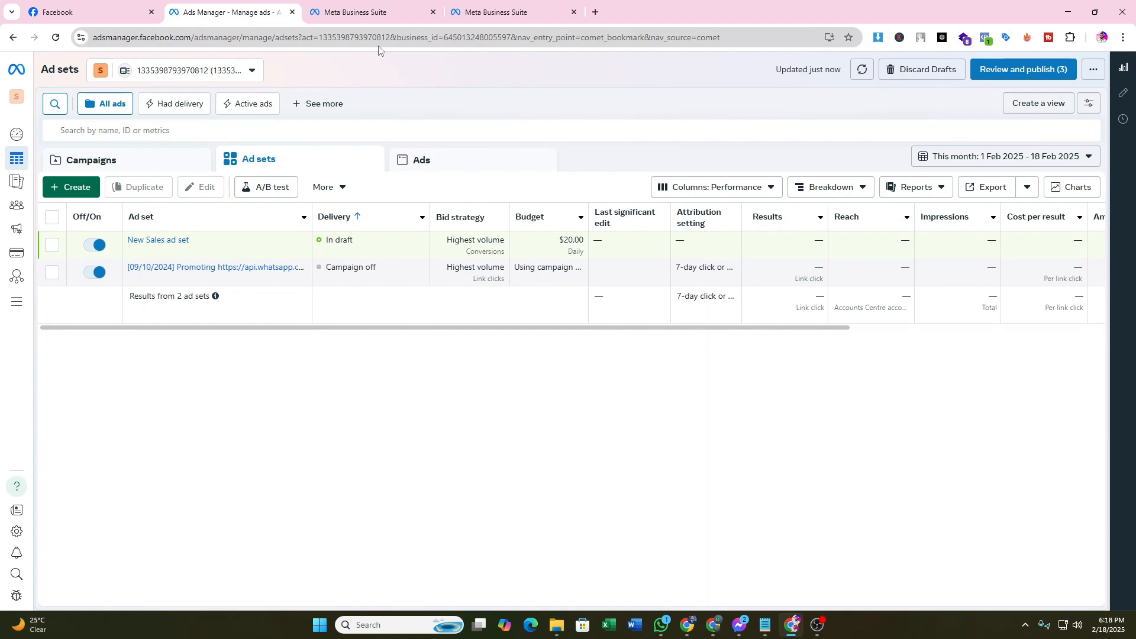
{"action": "left_click", "coordinate": [491, 12]}
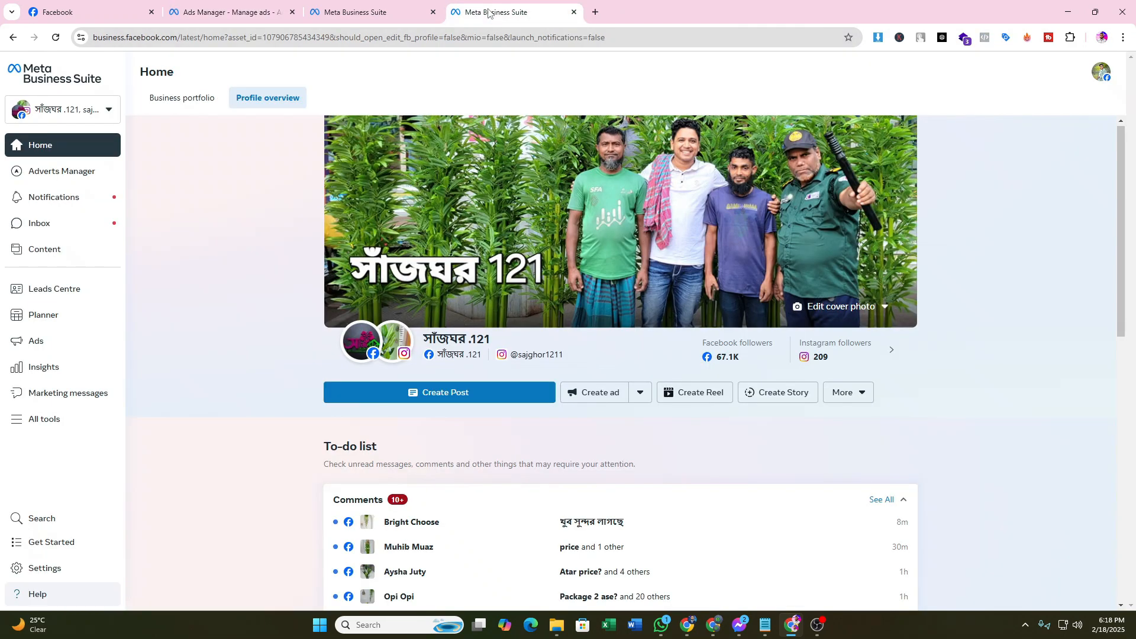
{"action": "left_click", "coordinate": [382, 12]}
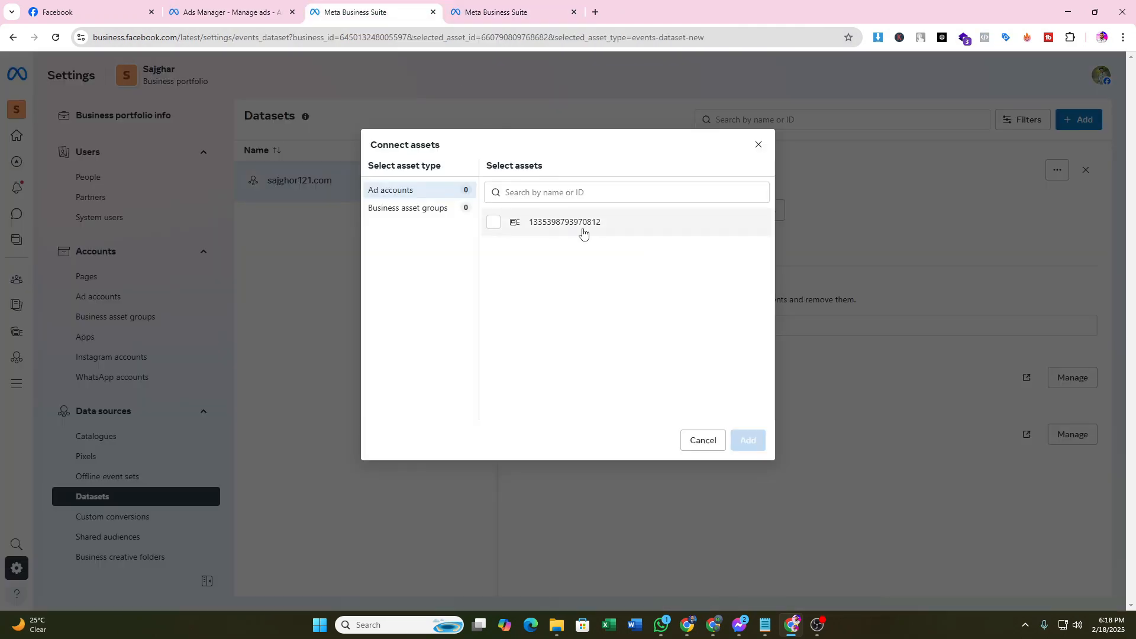
{"action": "left_click", "coordinate": [499, 226]}
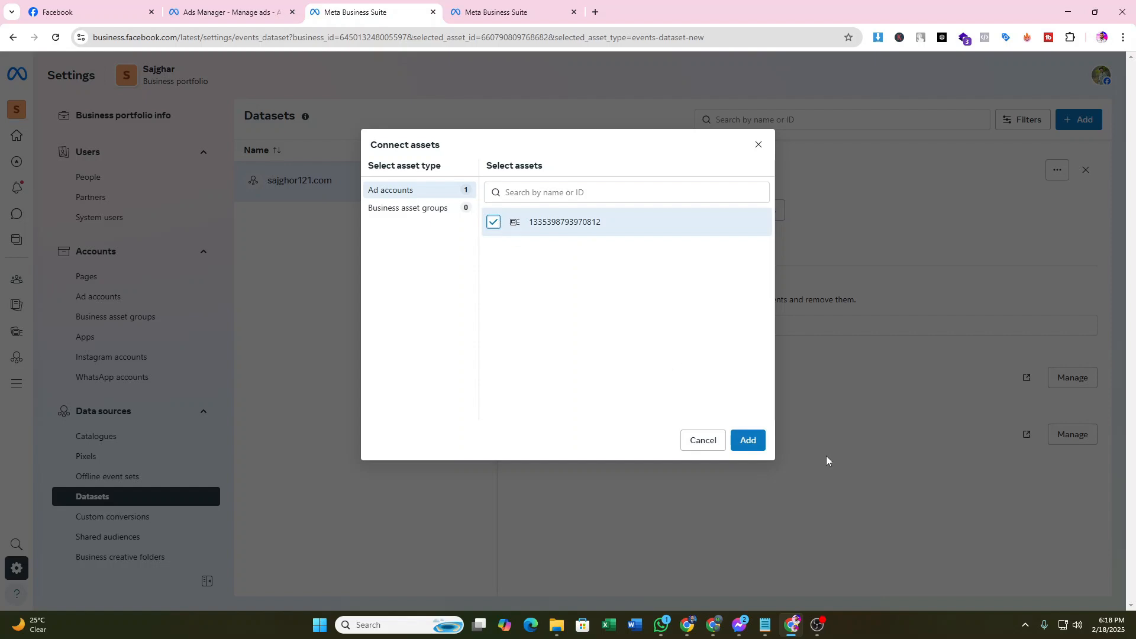
{"action": "left_click", "coordinate": [753, 443]}
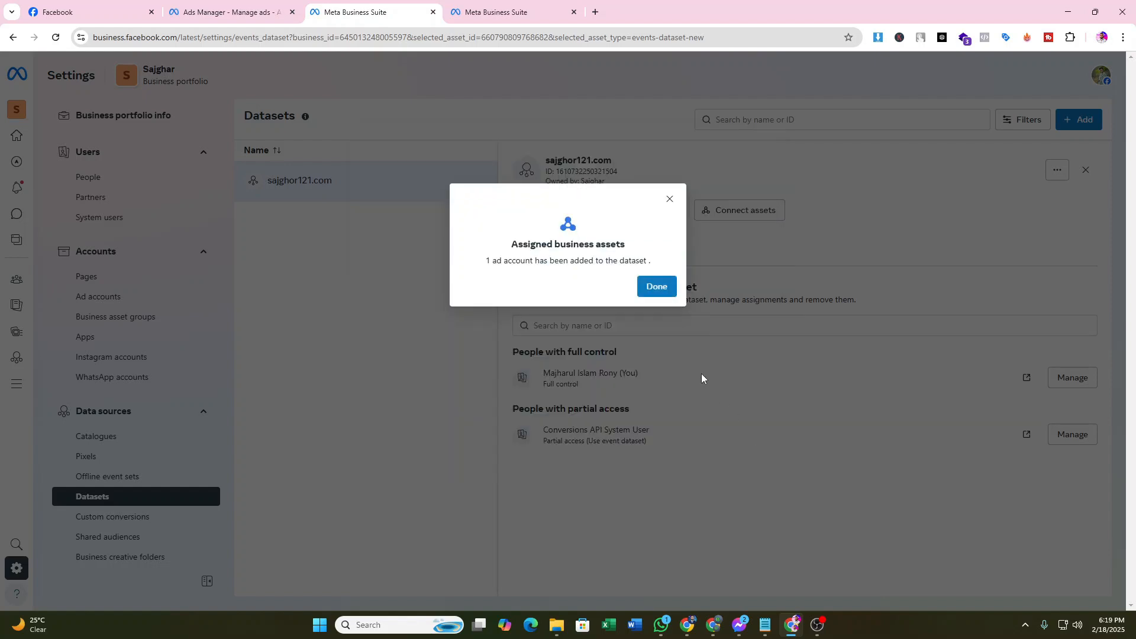
{"action": "left_click", "coordinate": [657, 288]}
Reload the dataset settings page, and switch to Ads Manager and reload it as well
{"action": "left_click", "coordinate": [55, 38]}
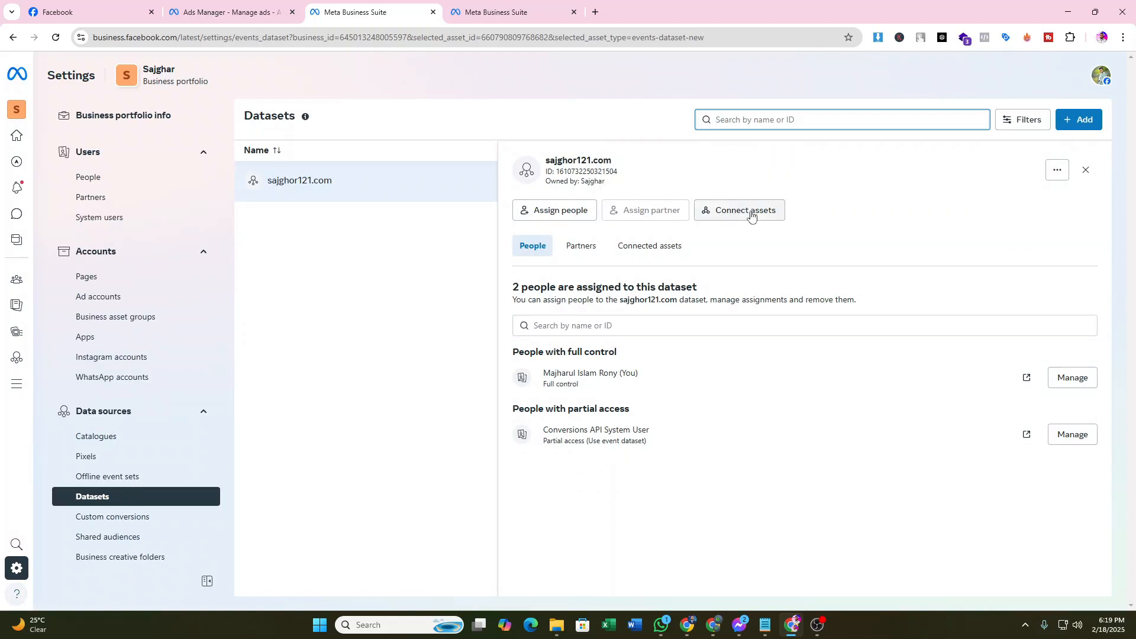
{"action": "left_click", "coordinate": [225, 11]}
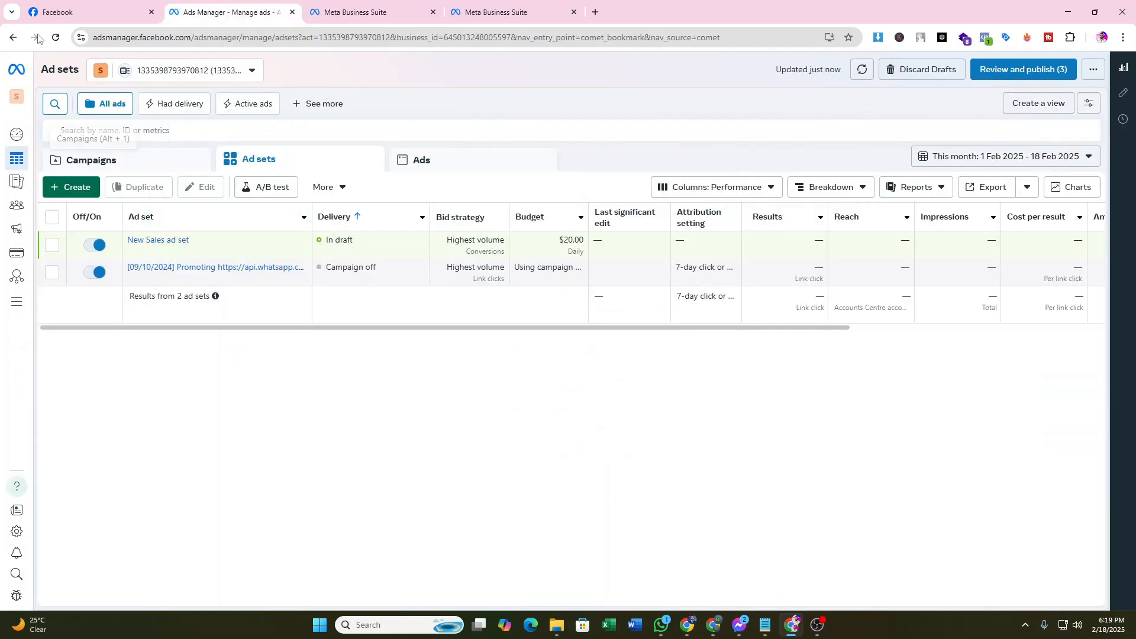
{"action": "left_click", "coordinate": [51, 39]}
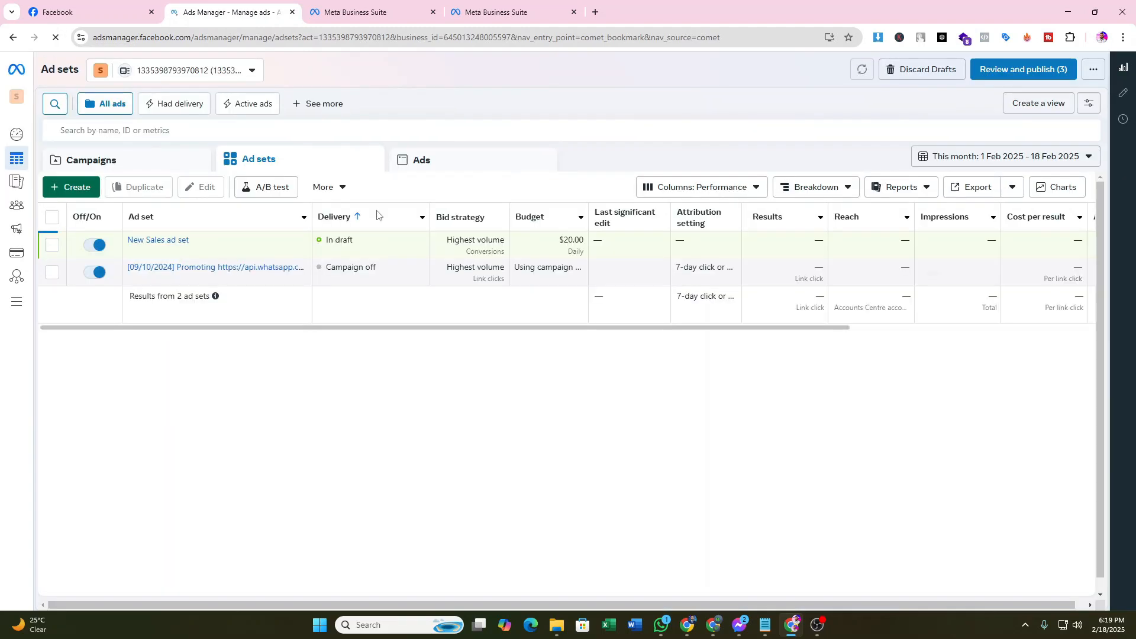
Create a new campaign with the Sales objective, using the Manual sales campaign setup
{"action": "left_click", "coordinate": [75, 187]}
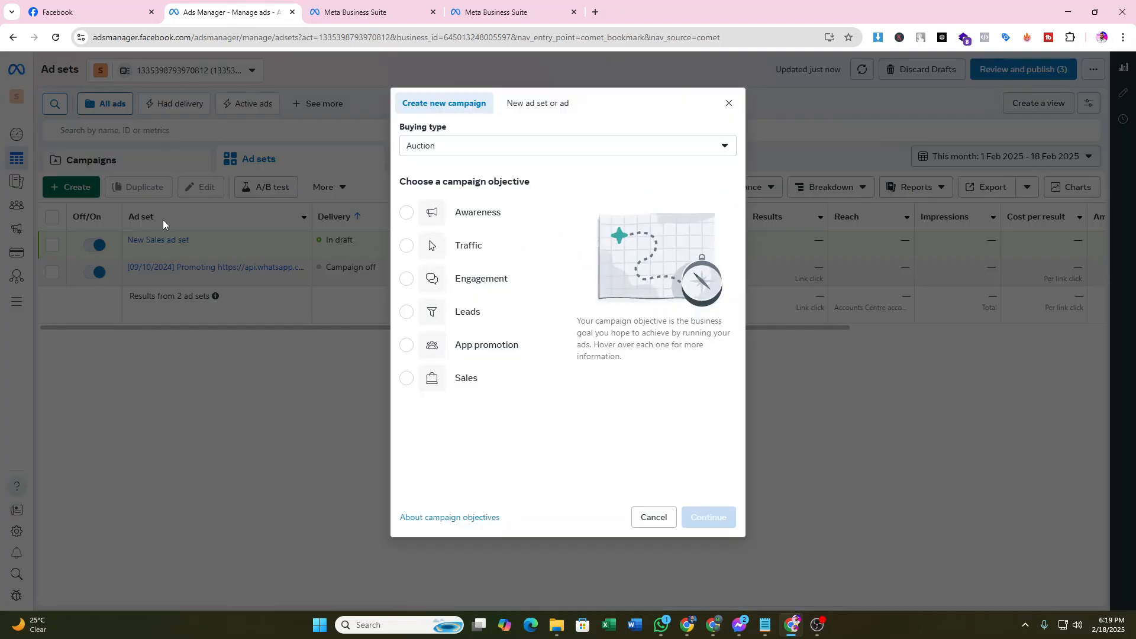
{"action": "left_click", "coordinate": [435, 384]}
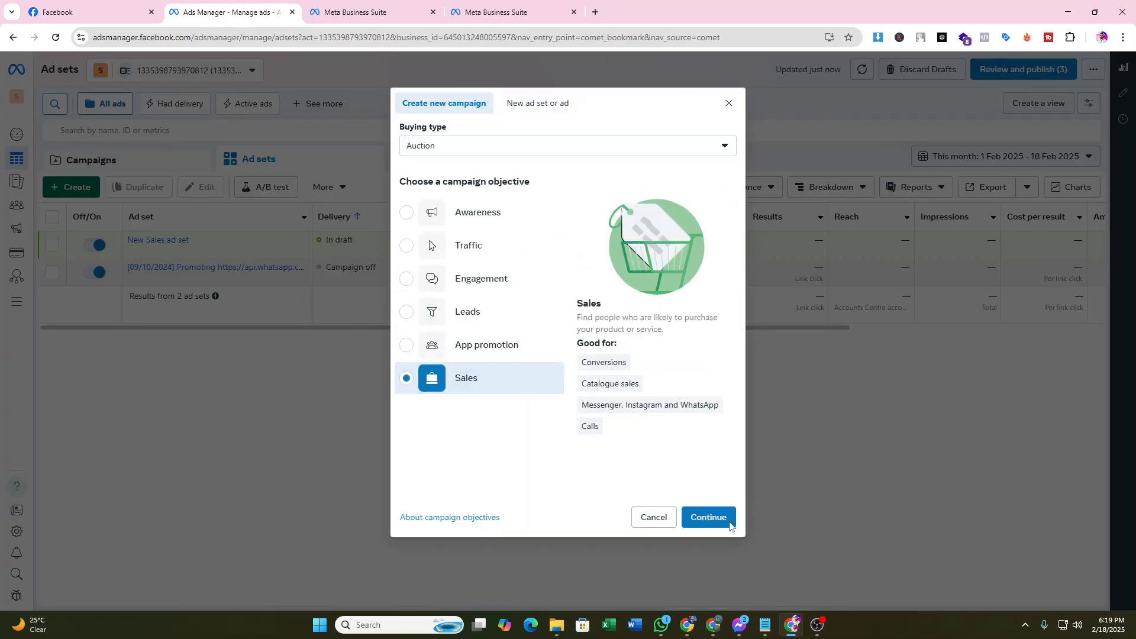
{"action": "left_click", "coordinate": [711, 517]}
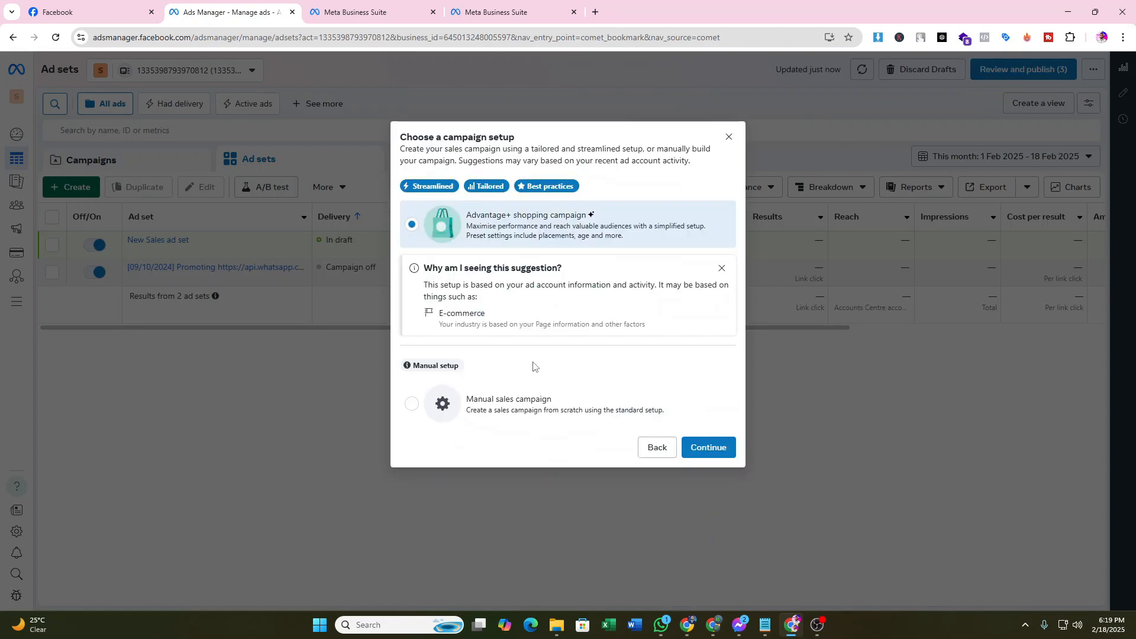
{"action": "left_click", "coordinate": [410, 407]}
{"action": "left_click", "coordinate": [706, 426]}
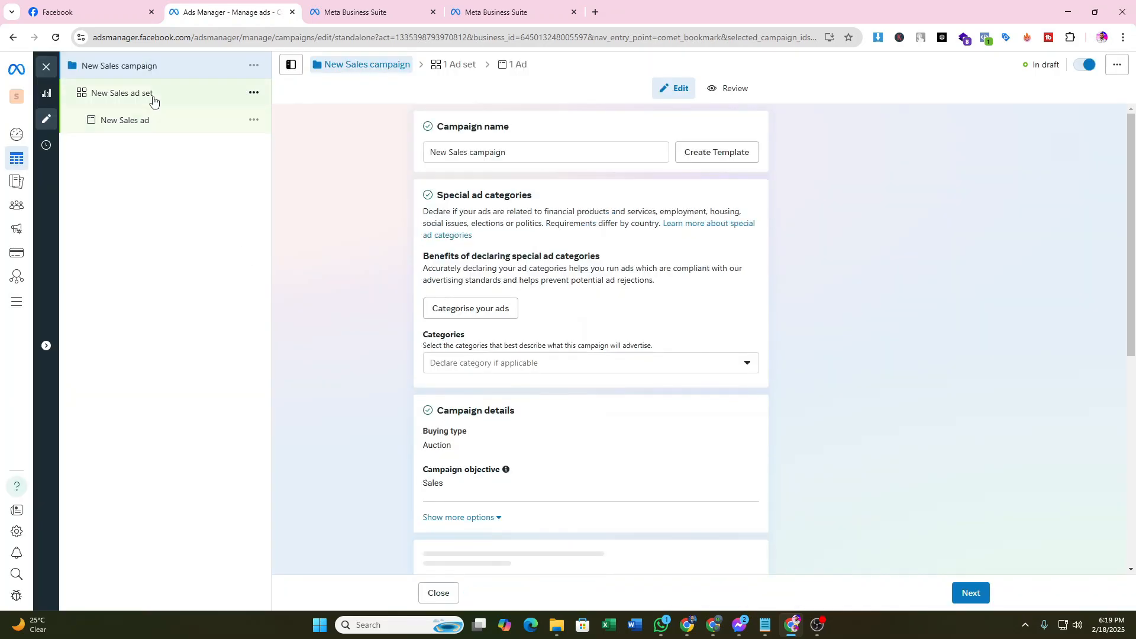
In the New Sales ad set, set the conversion location to Website and choose sajghor121.com as the dataset
{"action": "left_click", "coordinate": [154, 96]}
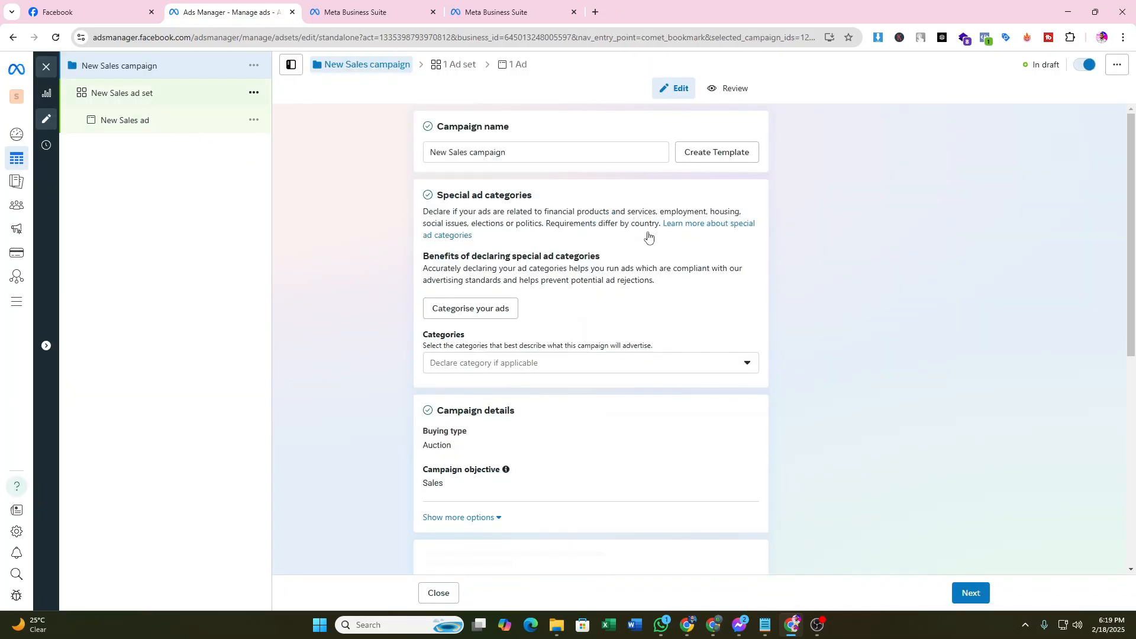
{"action": "scroll", "coordinate": [627, 240], "scroll_direction": "down", "scroll_amount": 2}
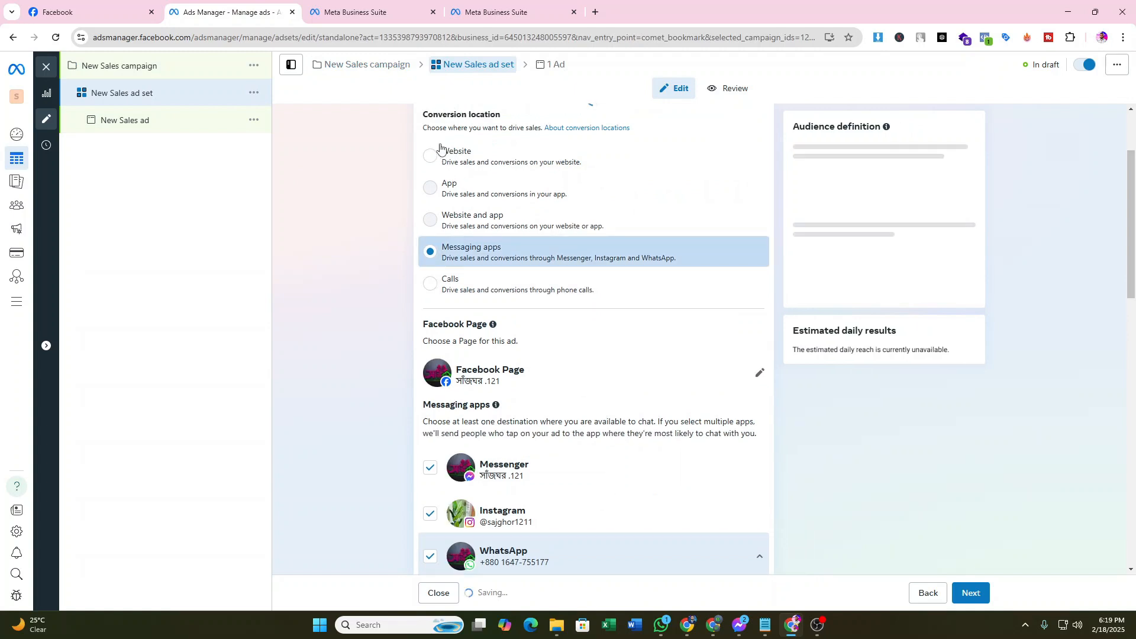
{"action": "left_click", "coordinate": [456, 154]}
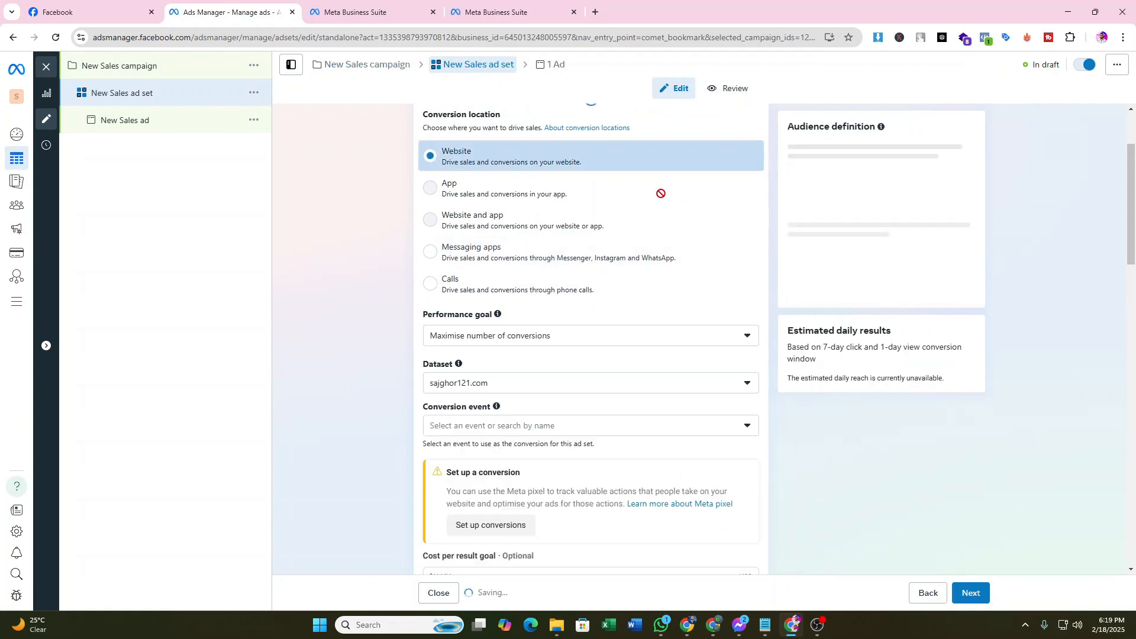
{"action": "scroll", "coordinate": [663, 261], "scroll_direction": "down", "scroll_amount": 2}
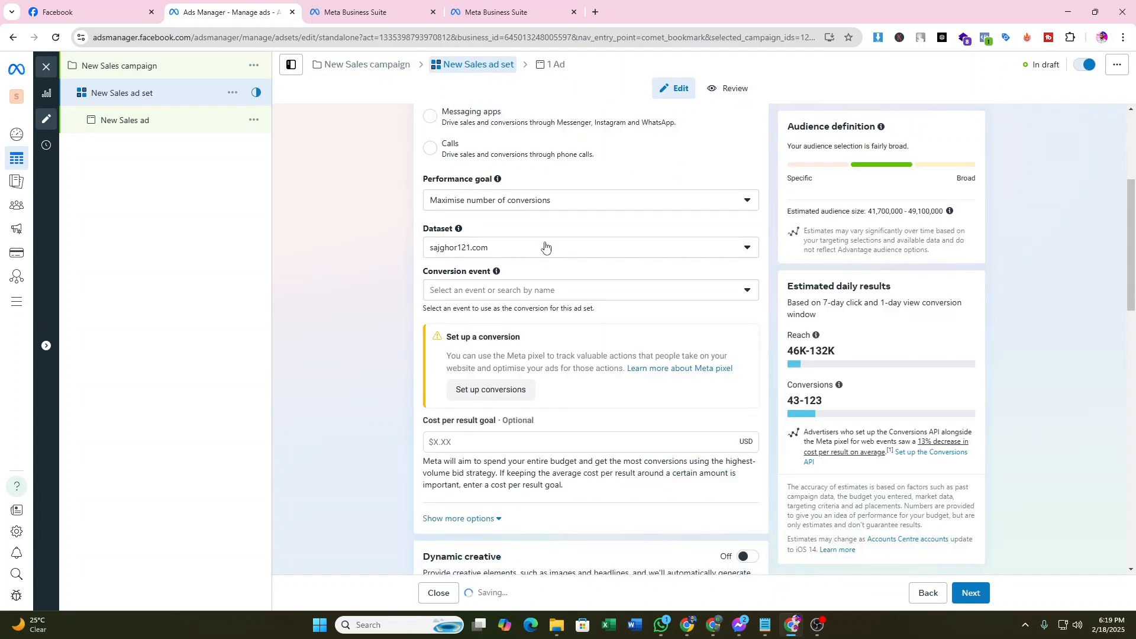
{"action": "scroll", "coordinate": [732, 281], "scroll_direction": "up", "scroll_amount": 1}
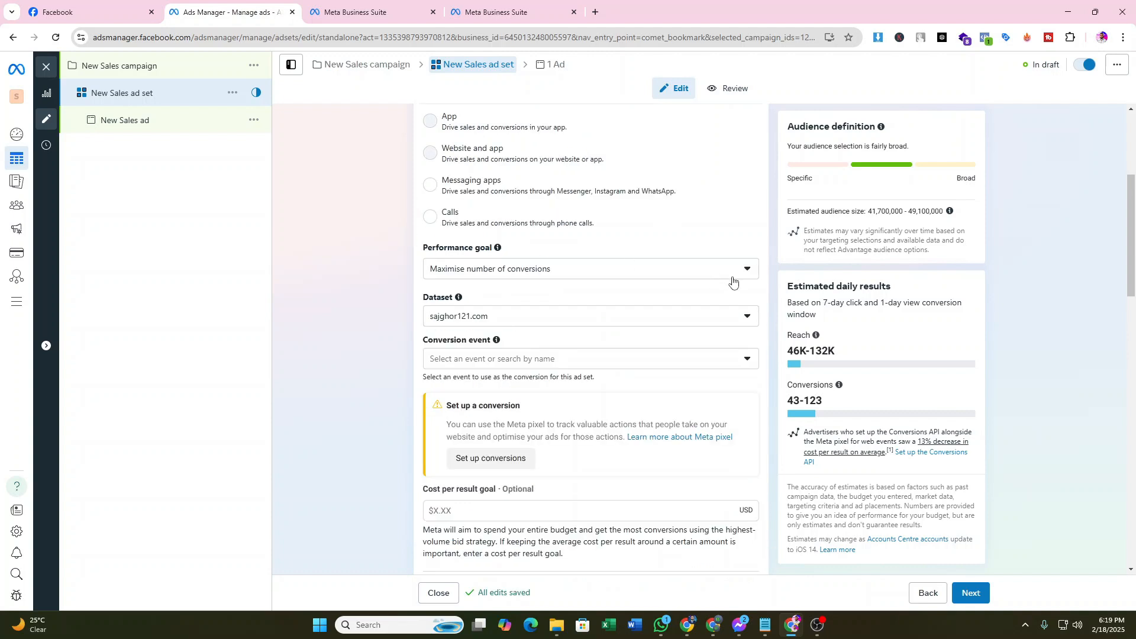
{"action": "left_click", "coordinate": [738, 317]}
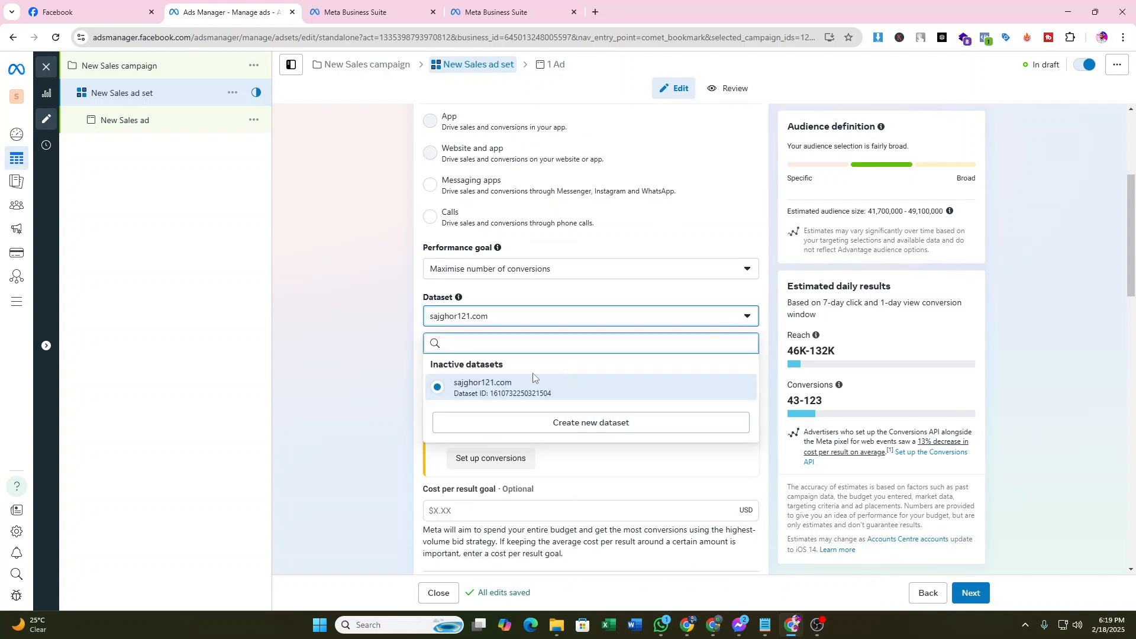
{"action": "left_click", "coordinate": [503, 389]}
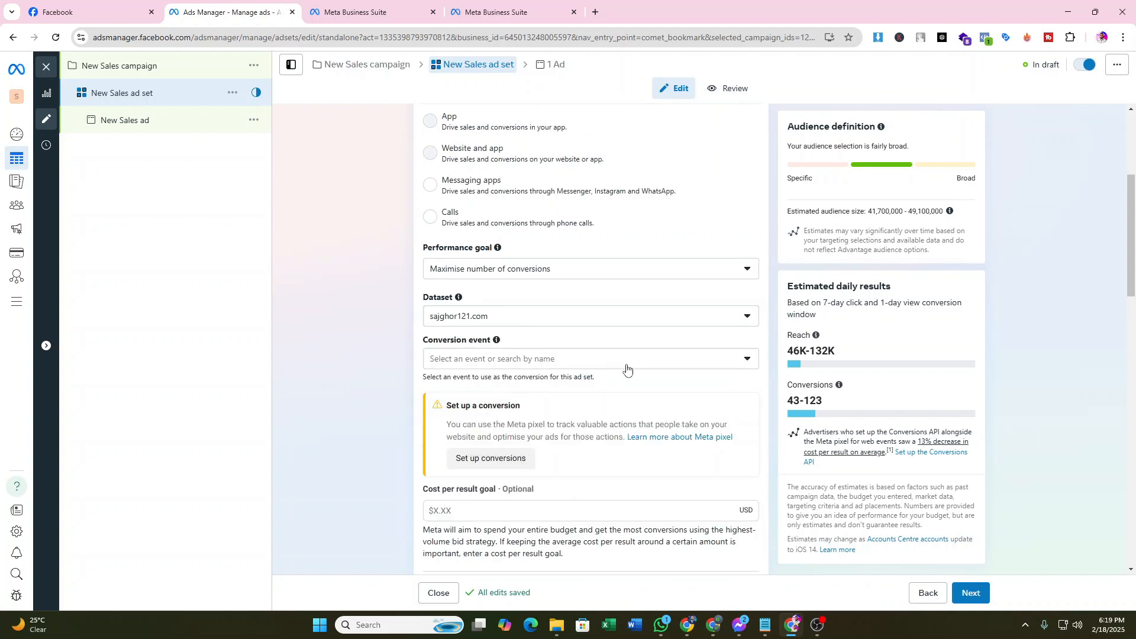
Examine the conversion events offered for the sajghor121.com dataset without selecting one, and review the ad set's conversion settings
{"action": "left_click", "coordinate": [627, 362]}
{"action": "scroll", "coordinate": [500, 491], "scroll_direction": "down", "scroll_amount": 3}
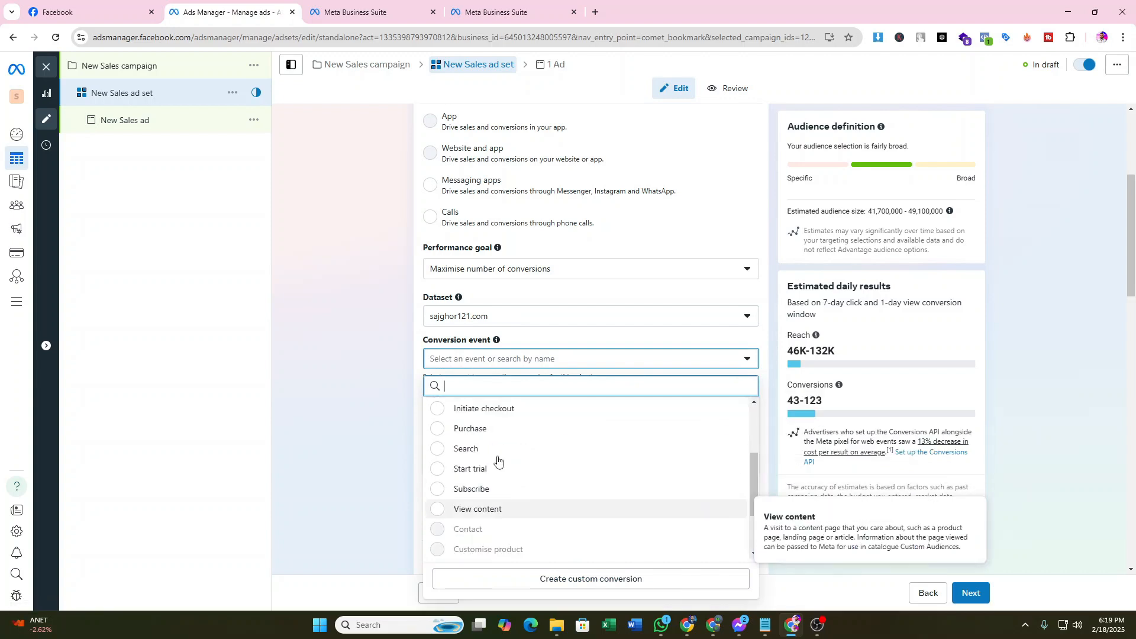
{"action": "left_click", "coordinate": [393, 320]}
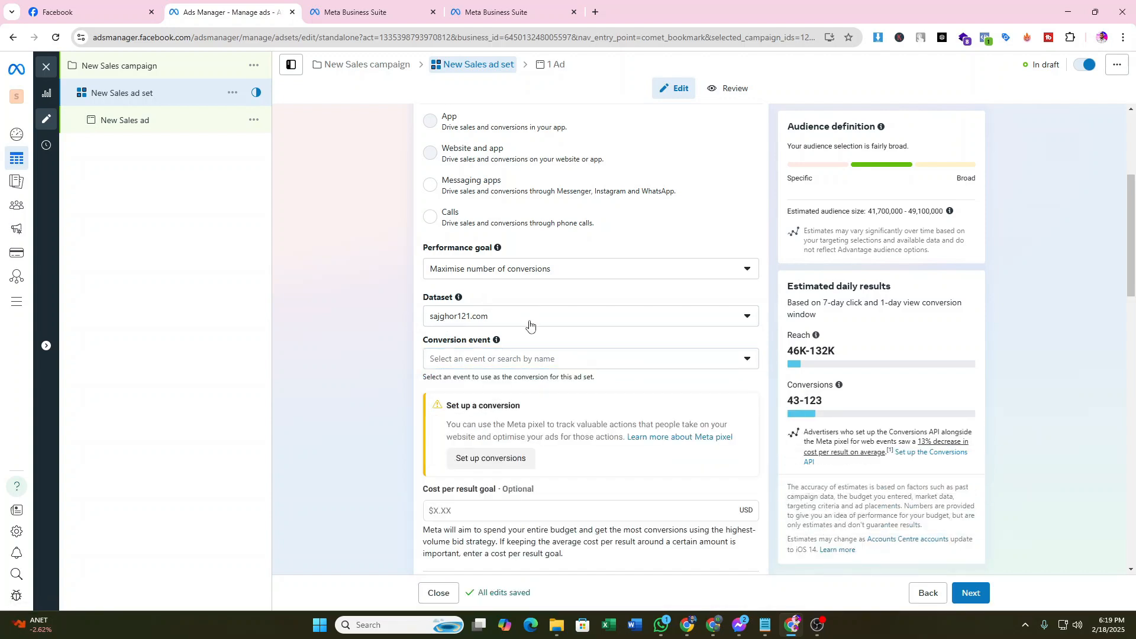
{"action": "left_click", "coordinate": [553, 365]}
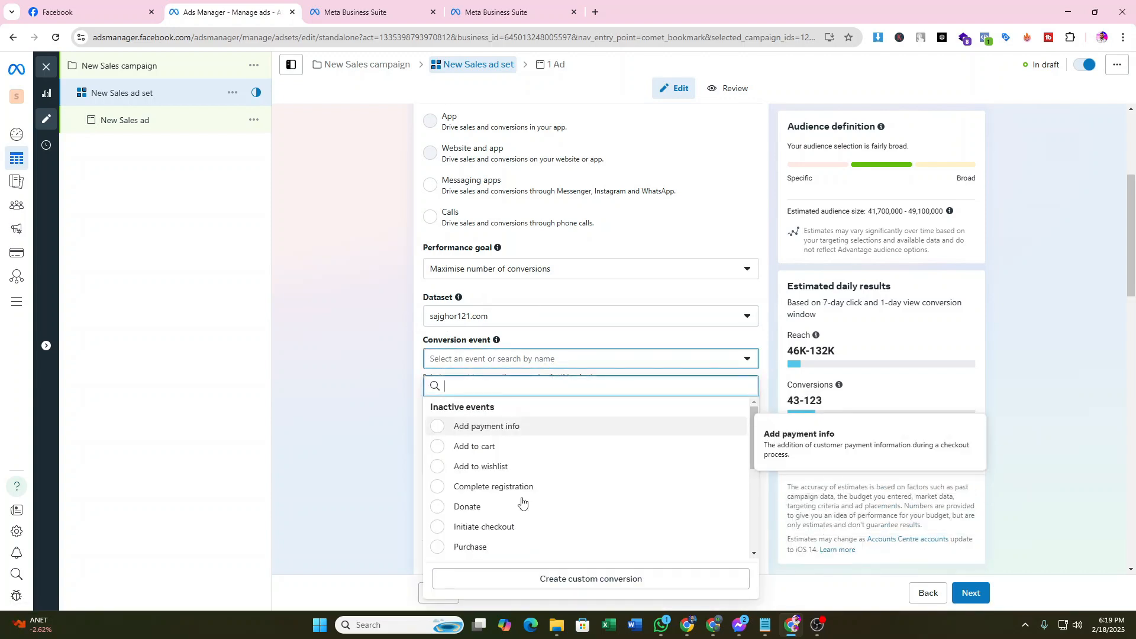
{"action": "scroll", "coordinate": [524, 506], "scroll_direction": "down", "scroll_amount": 3}
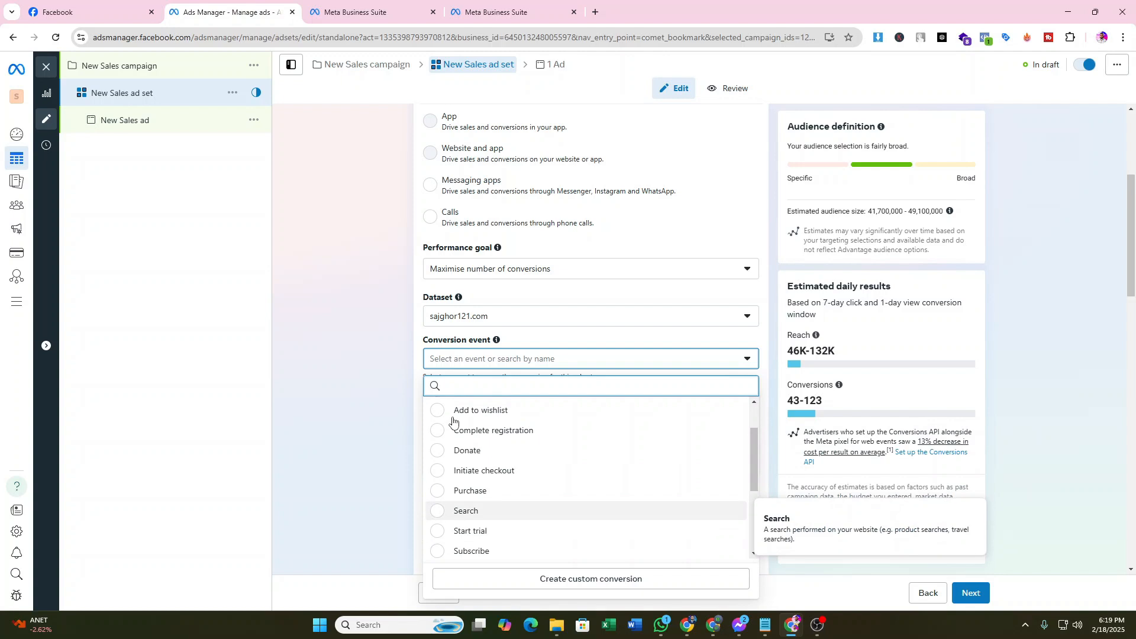
{"action": "scroll", "coordinate": [459, 428], "scroll_direction": "up", "scroll_amount": 2}
{"action": "left_click", "coordinate": [513, 364]}
{"action": "scroll", "coordinate": [592, 438], "scroll_direction": "up", "scroll_amount": 4}
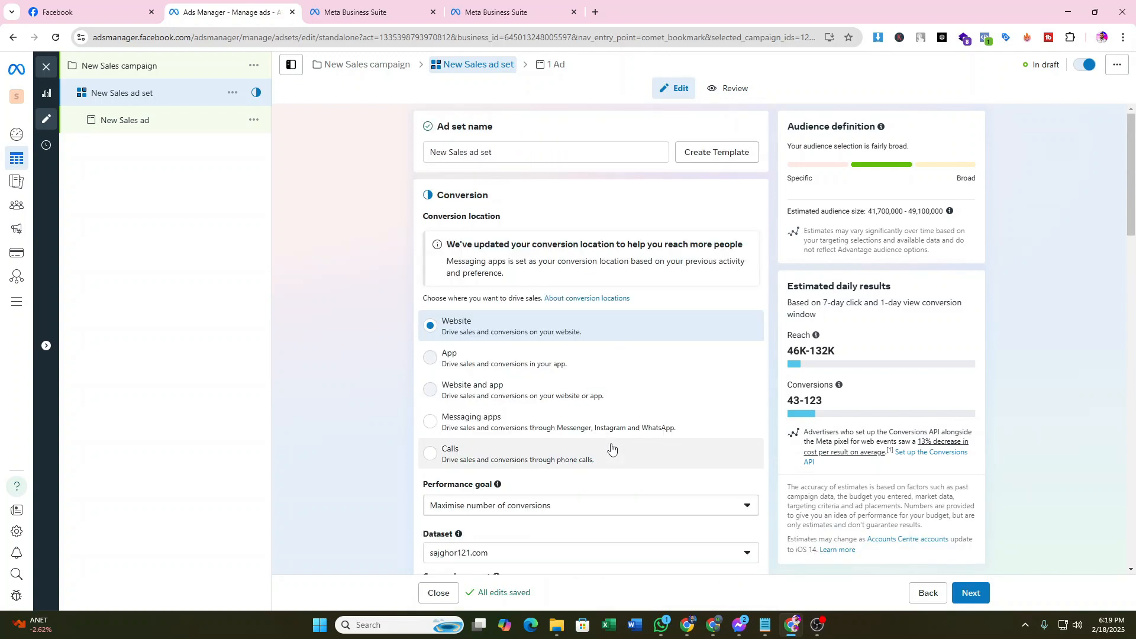
{"action": "scroll", "coordinate": [592, 438], "scroll_direction": "up", "scroll_amount": 1}
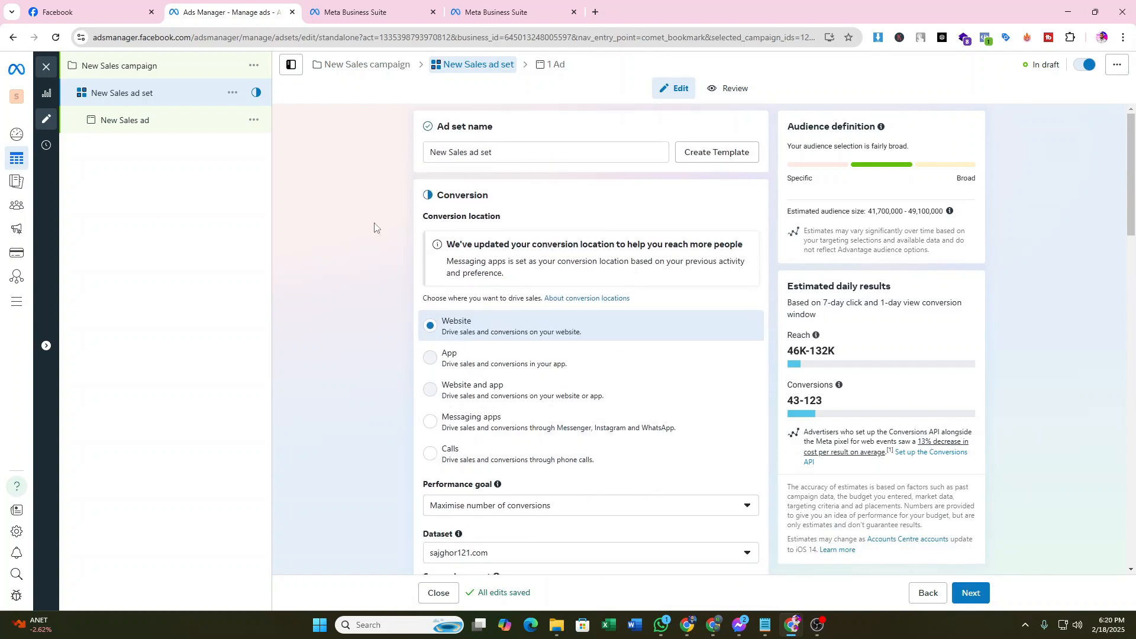
Close the ad set editor, clear the campaign, ad set and ad selections, and reload Ads Manager
{"action": "left_click", "coordinate": [367, 9]}
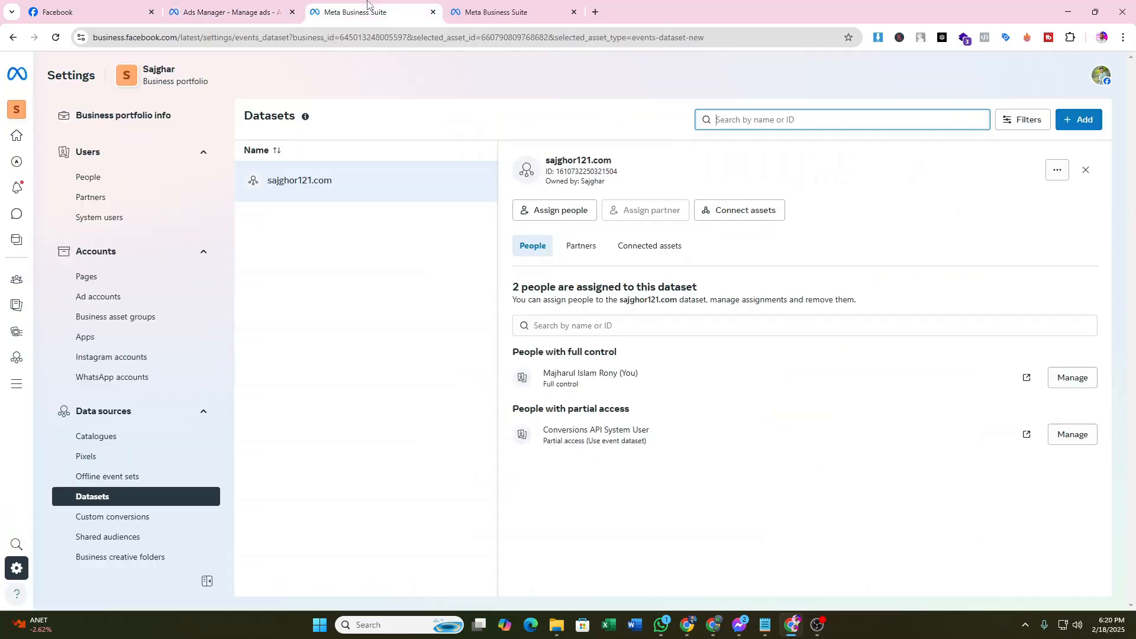
{"action": "left_click", "coordinate": [245, 9]}
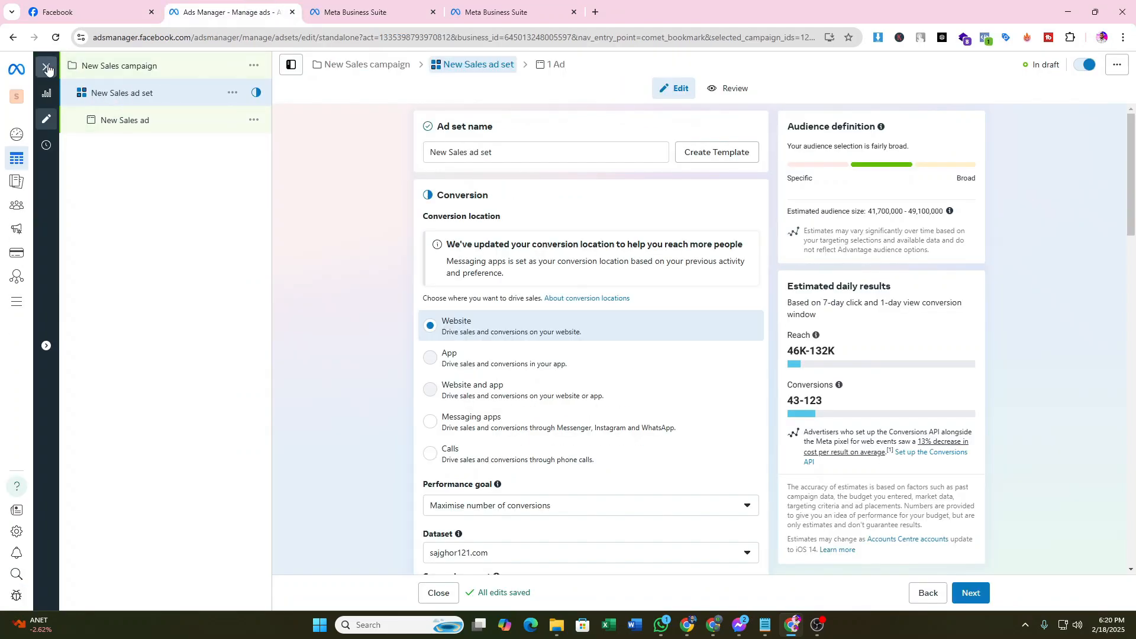
{"action": "left_click", "coordinate": [47, 67]}
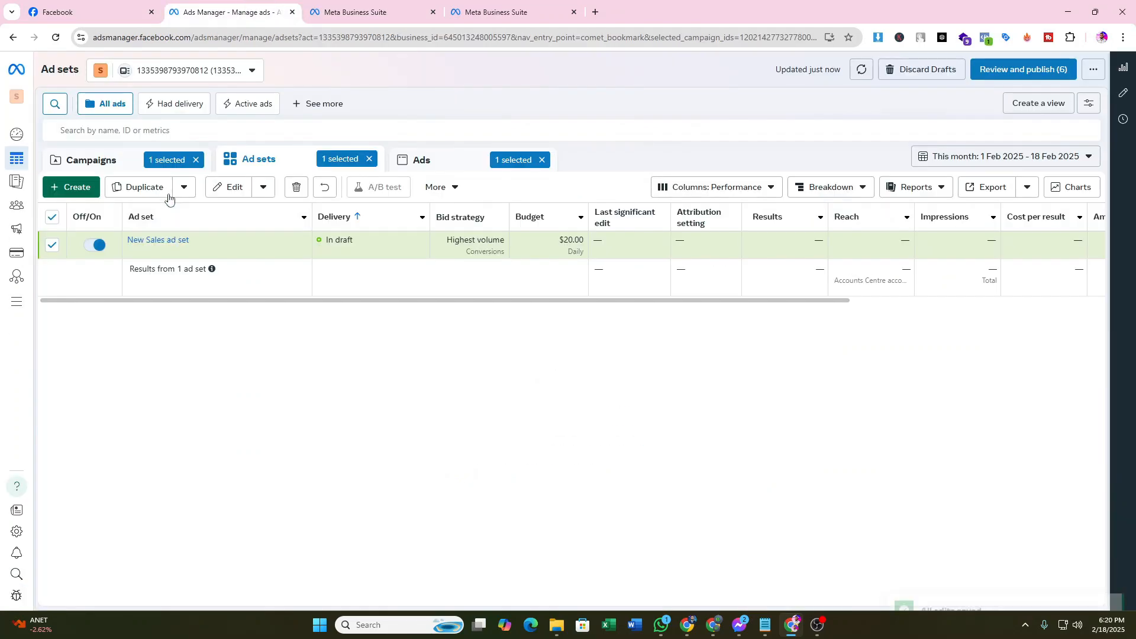
{"action": "left_click", "coordinate": [196, 160]}
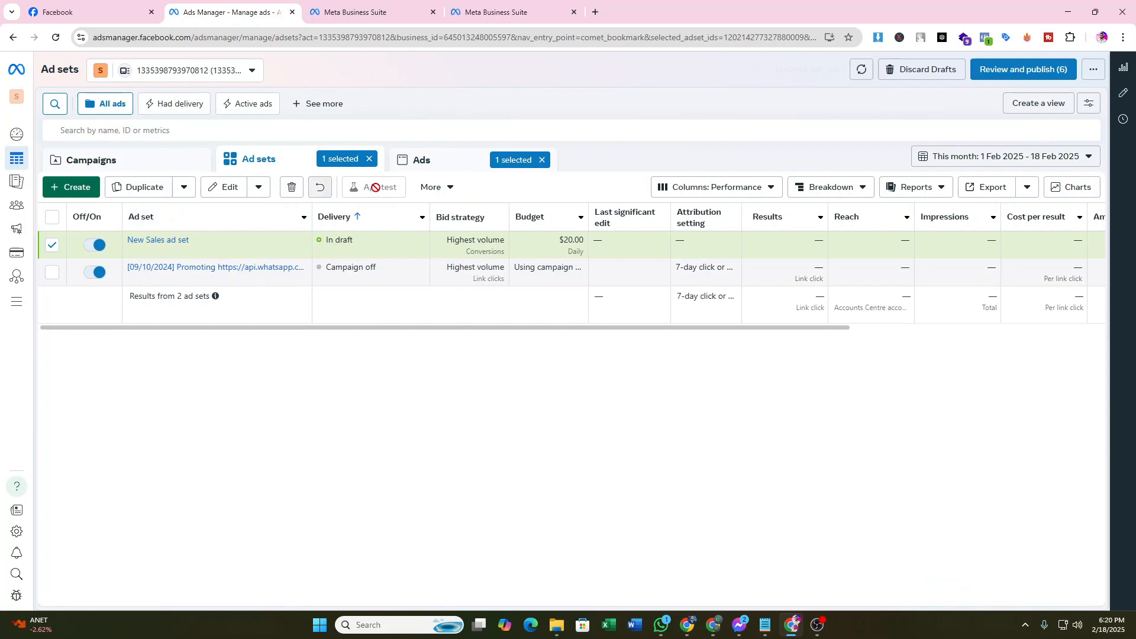
{"action": "left_click", "coordinate": [542, 160]}
{"action": "left_click", "coordinate": [370, 159]}
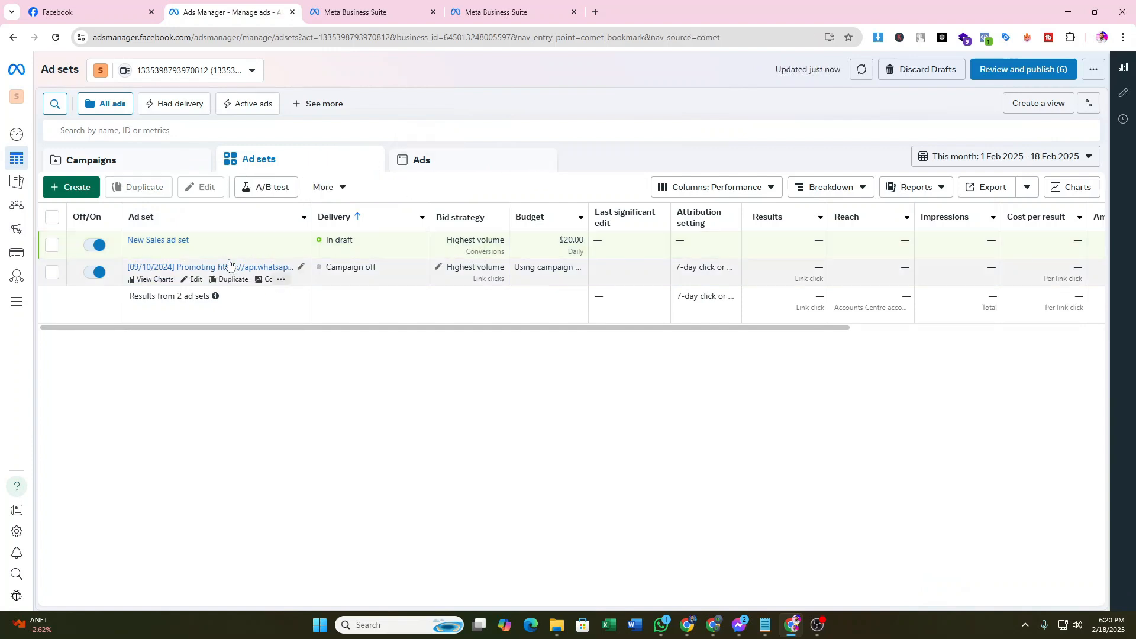
{"action": "left_click", "coordinate": [56, 37]}
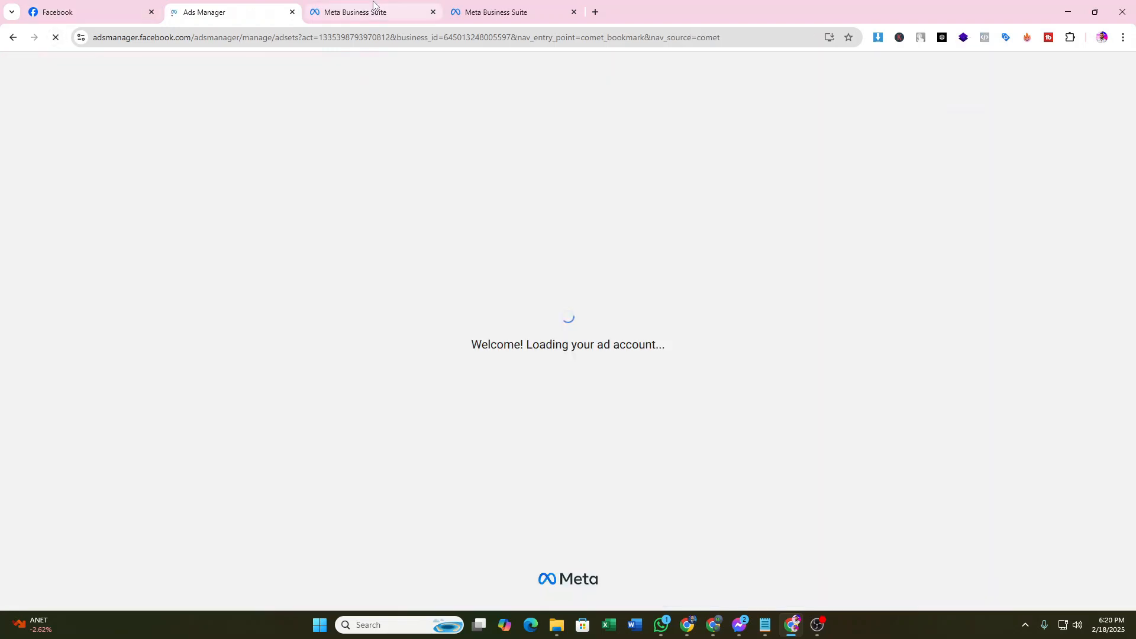
Switch to Meta Business Suite, examine the sajghor121.com dataset's partner assignments and the partner-assignment restriction, and return to Ads Manager
{"action": "left_click", "coordinate": [373, 6]}
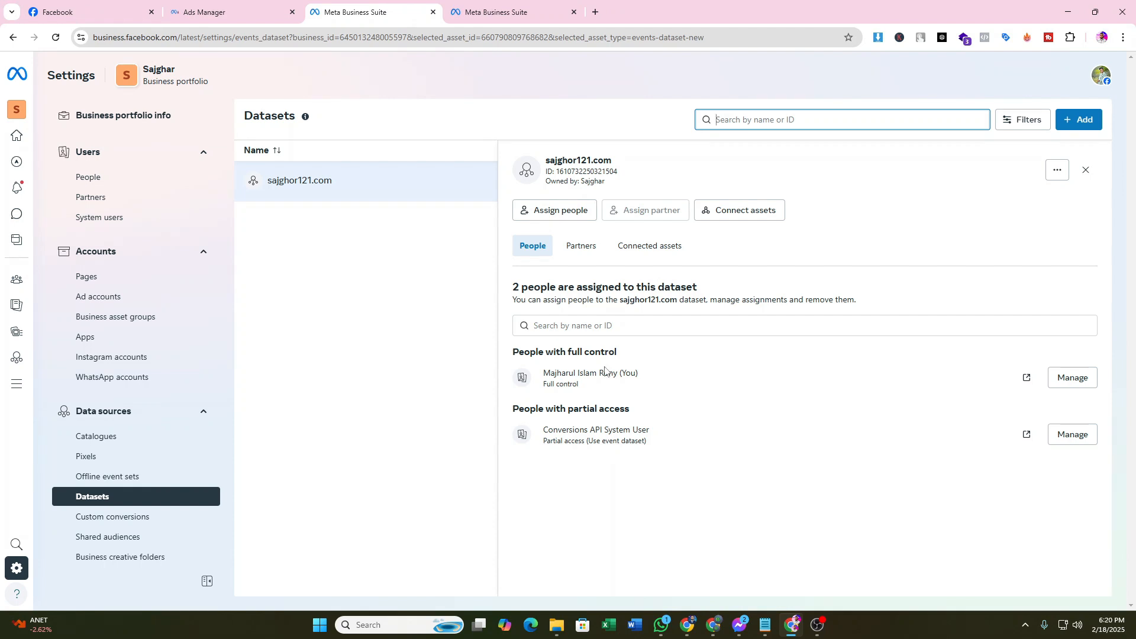
{"action": "left_click", "coordinate": [319, 184]}
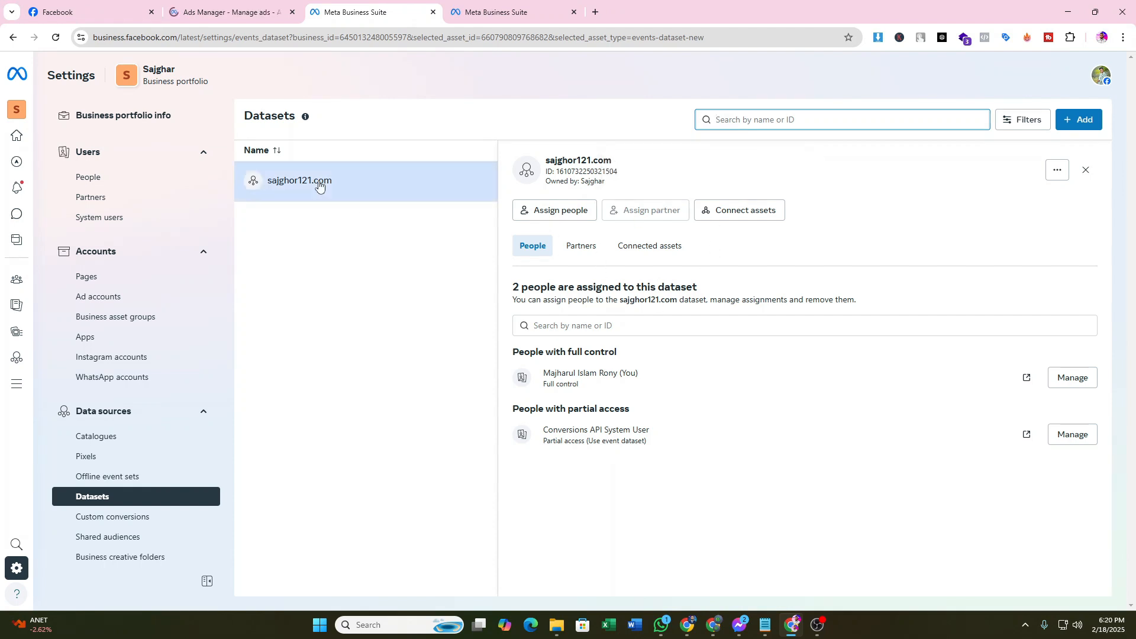
{"action": "left_click", "coordinate": [595, 252]}
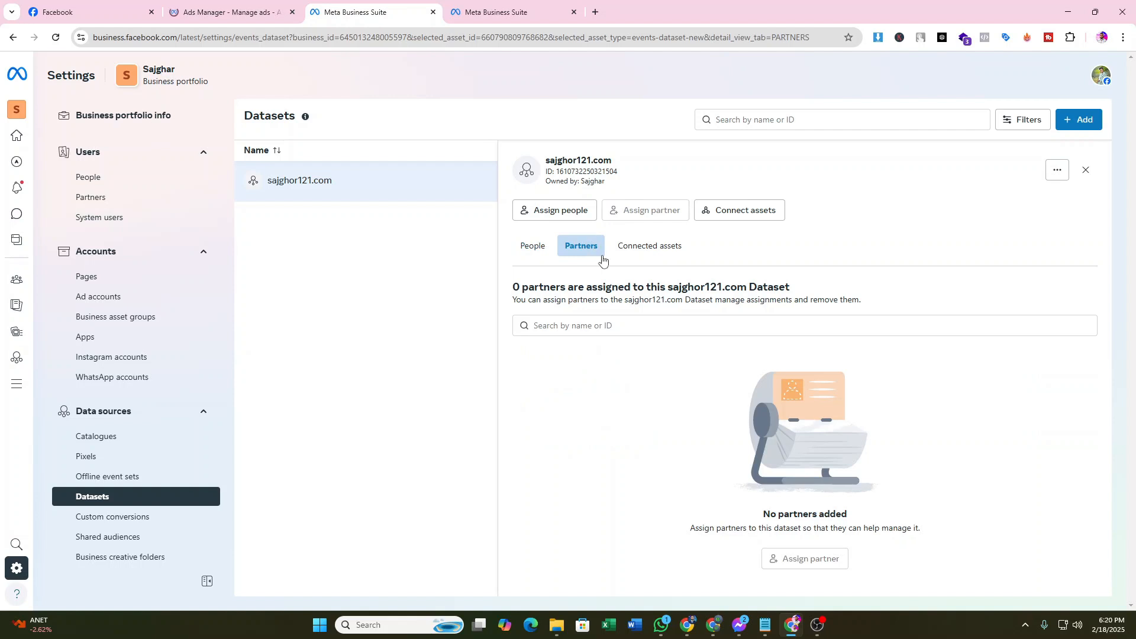
{"action": "mouse_move", "coordinate": [643, 210]}
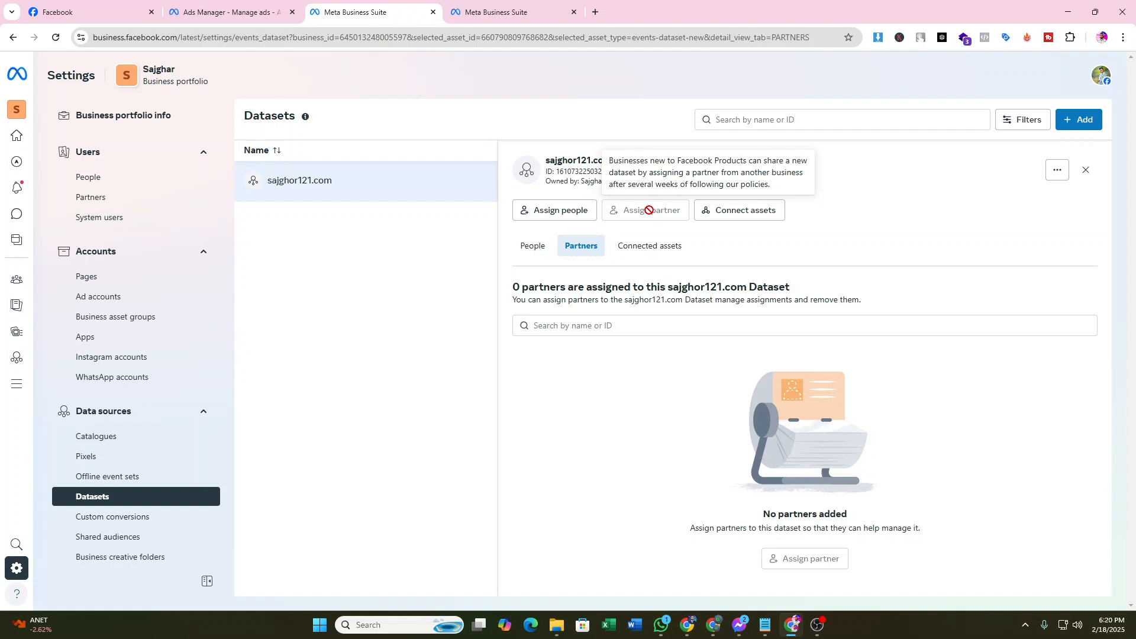
{"action": "left_click", "coordinate": [228, 15]}
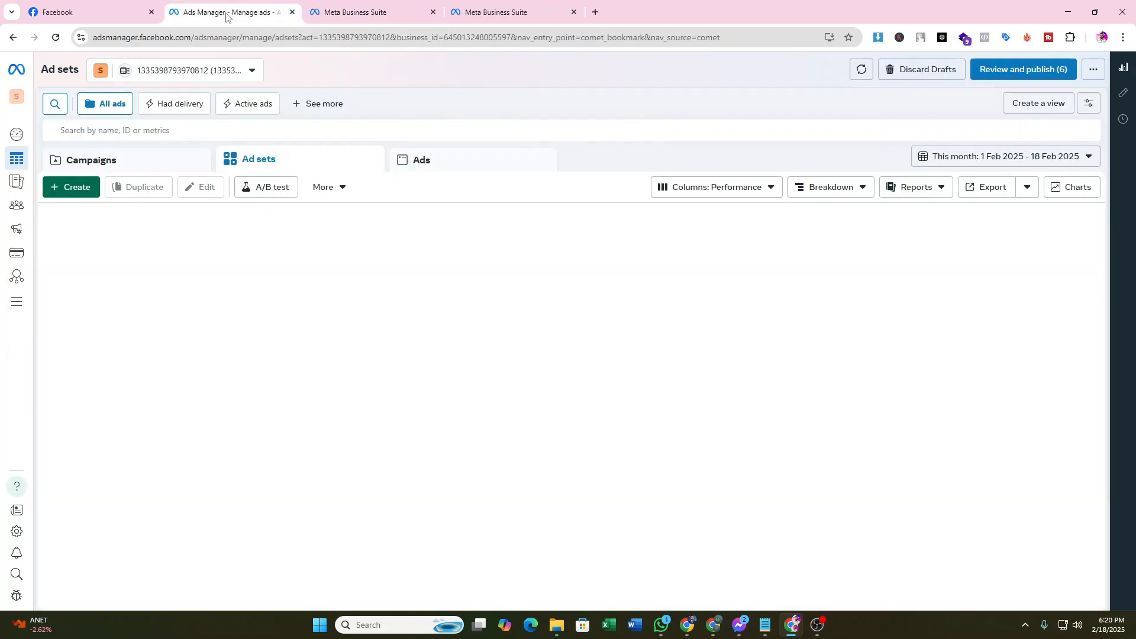